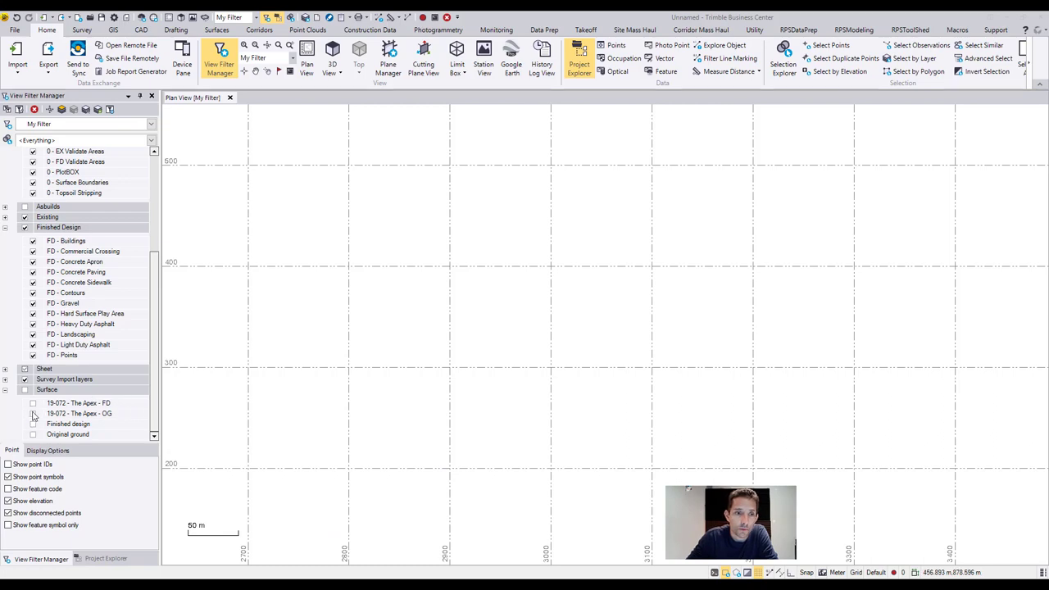
Step: Show only the 19-072 - The Apex - FD surface in plan, with OG hidden, then go to Takeoff
click(33, 414)
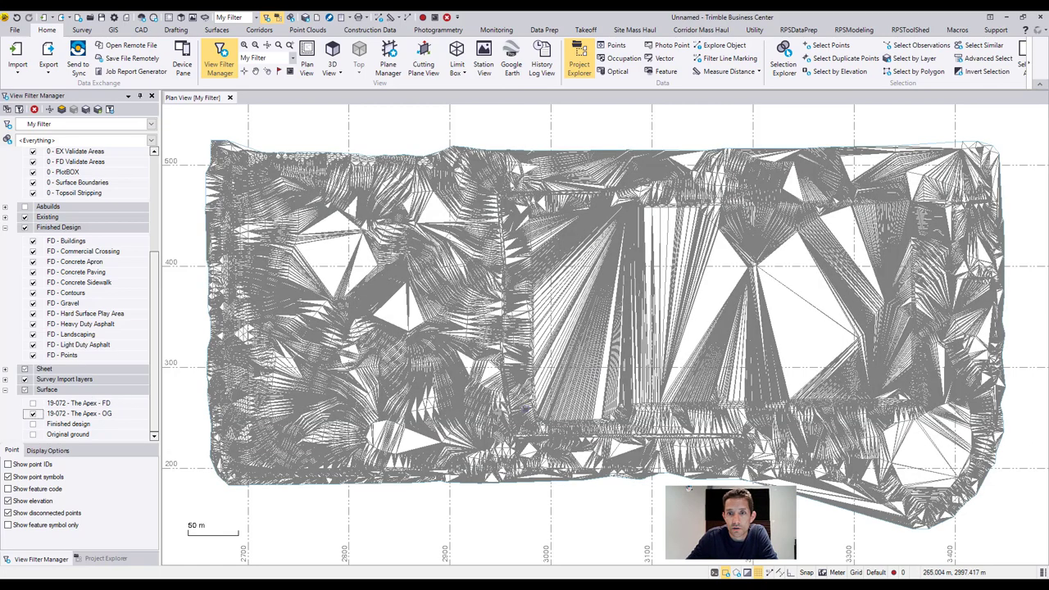
click(33, 403)
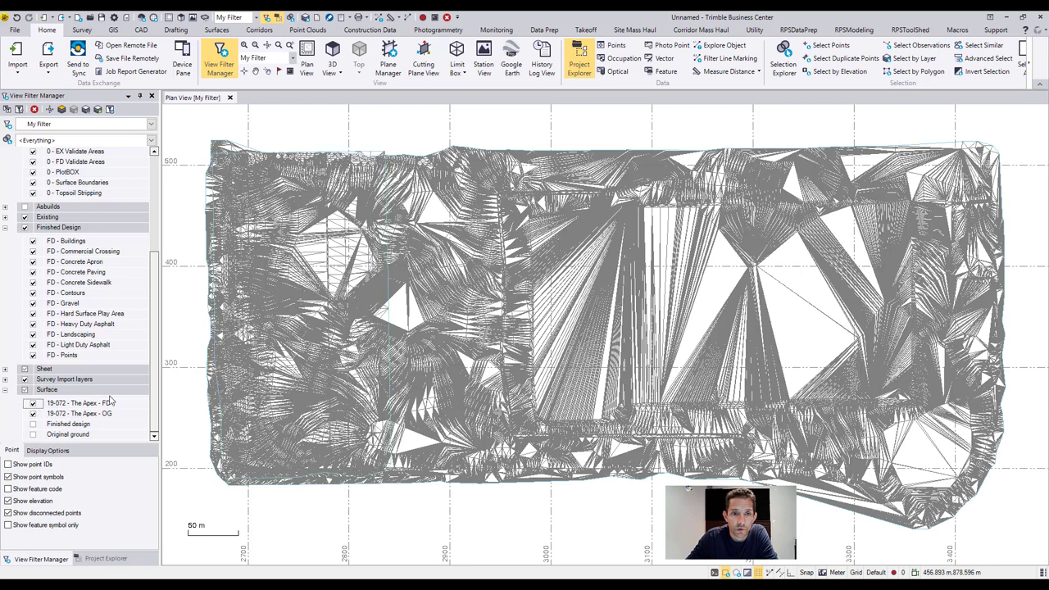
click(33, 414)
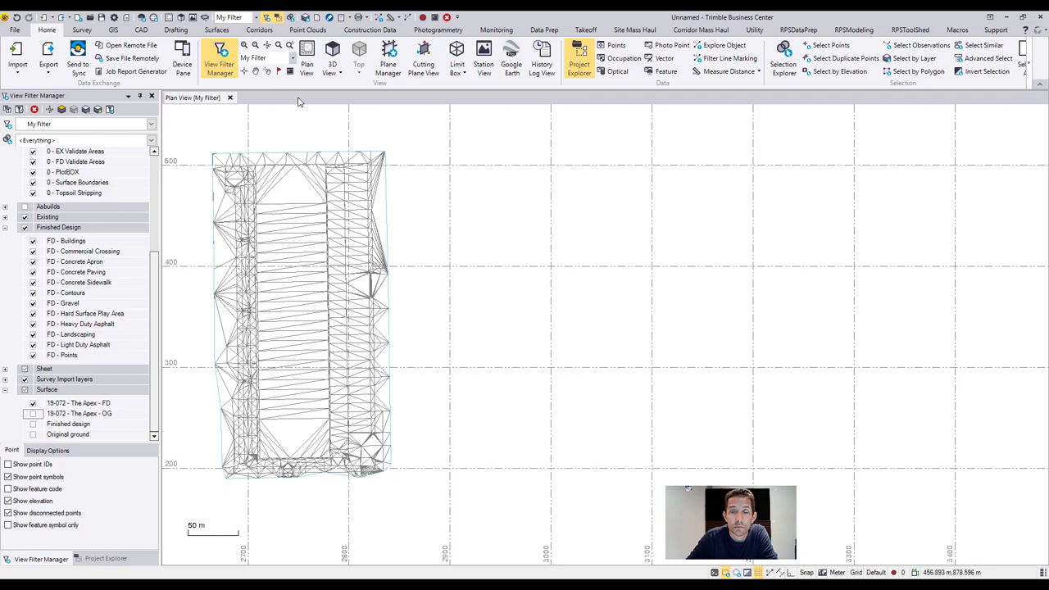
click(587, 30)
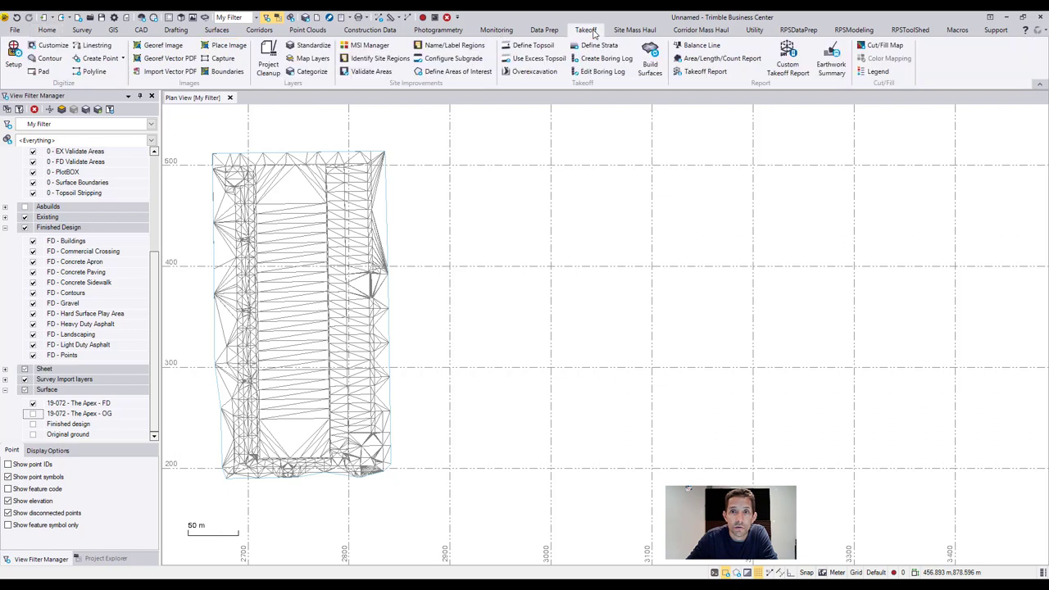
Step: Create a cut/fill map named 'cf' with OG as the initial and FD as the final surface
click(885, 46)
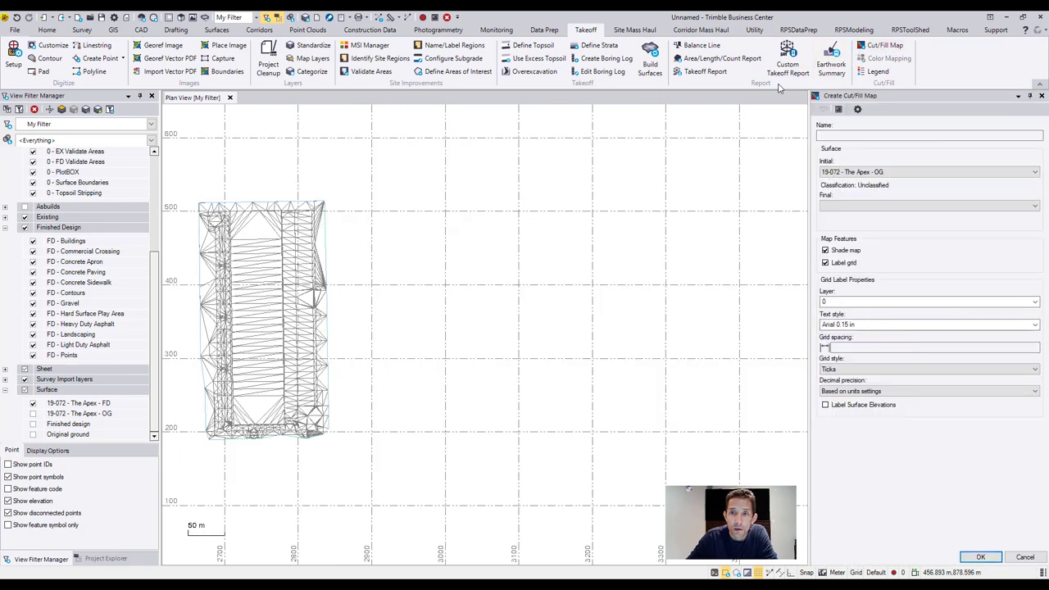
click(840, 134)
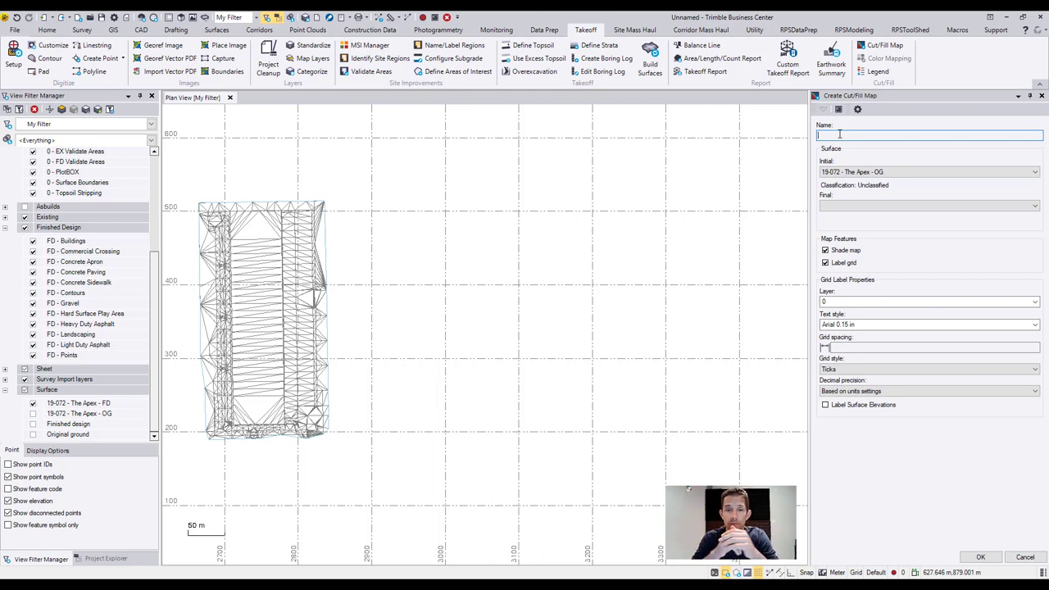
text(cf)
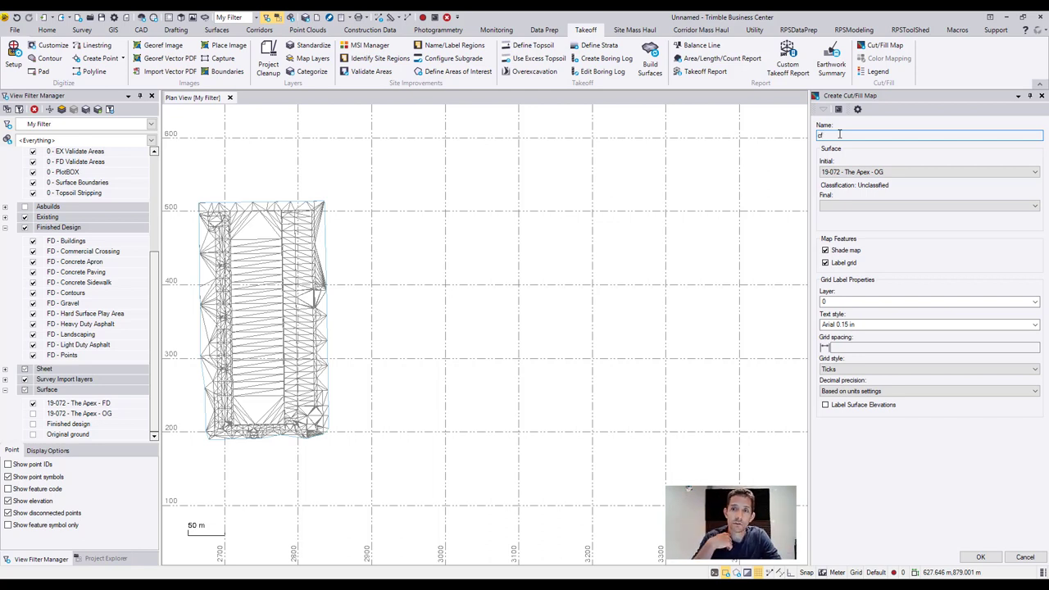
click(918, 172)
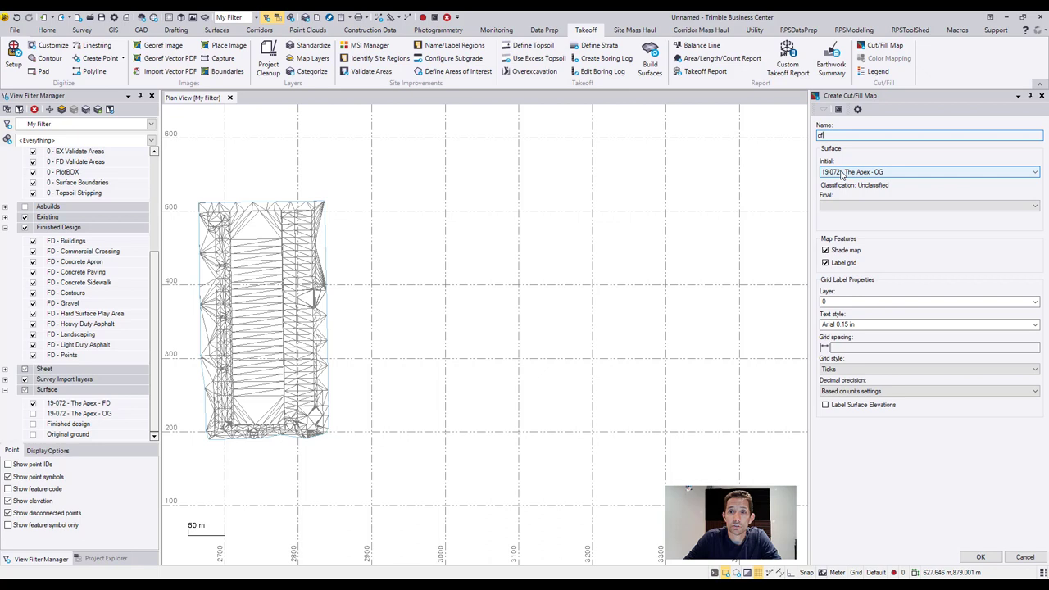
click(841, 207)
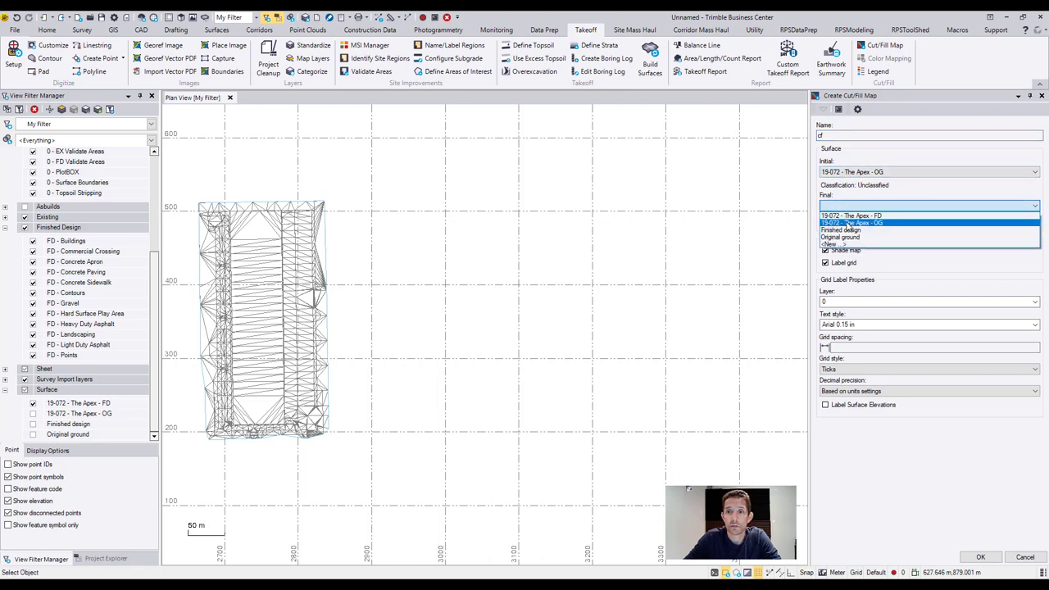
click(848, 215)
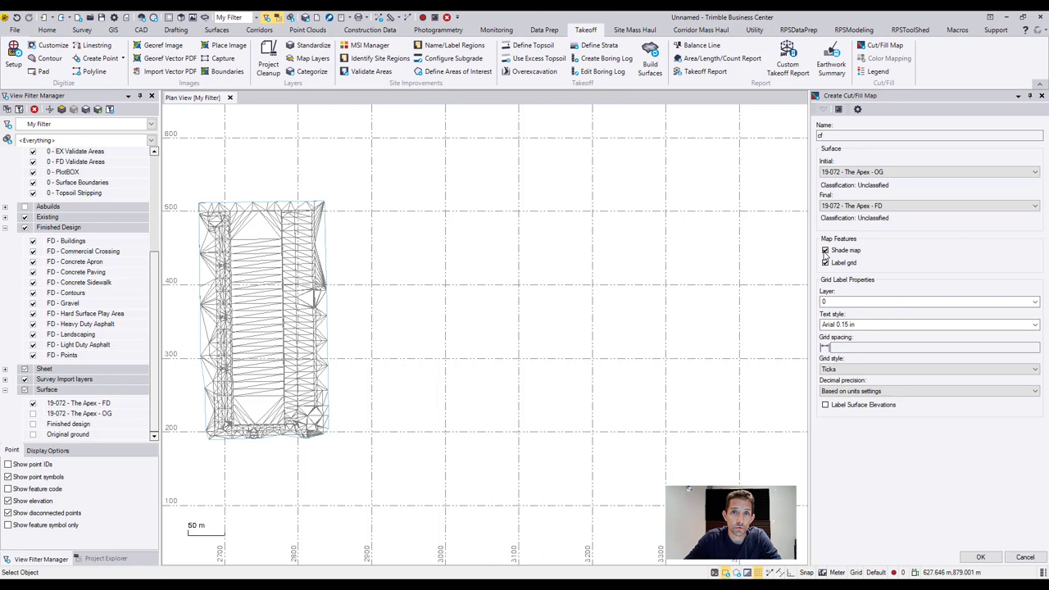
Step: Put the grid labels on layer 0 - CutFill with the CF - Standard text style
click(1024, 303)
click(983, 360)
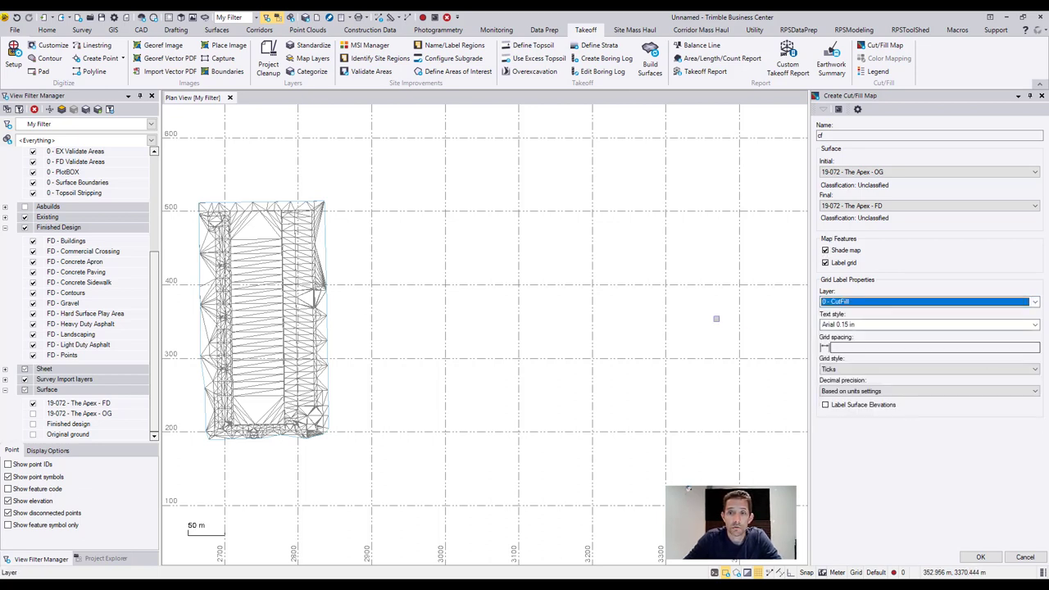
click(995, 324)
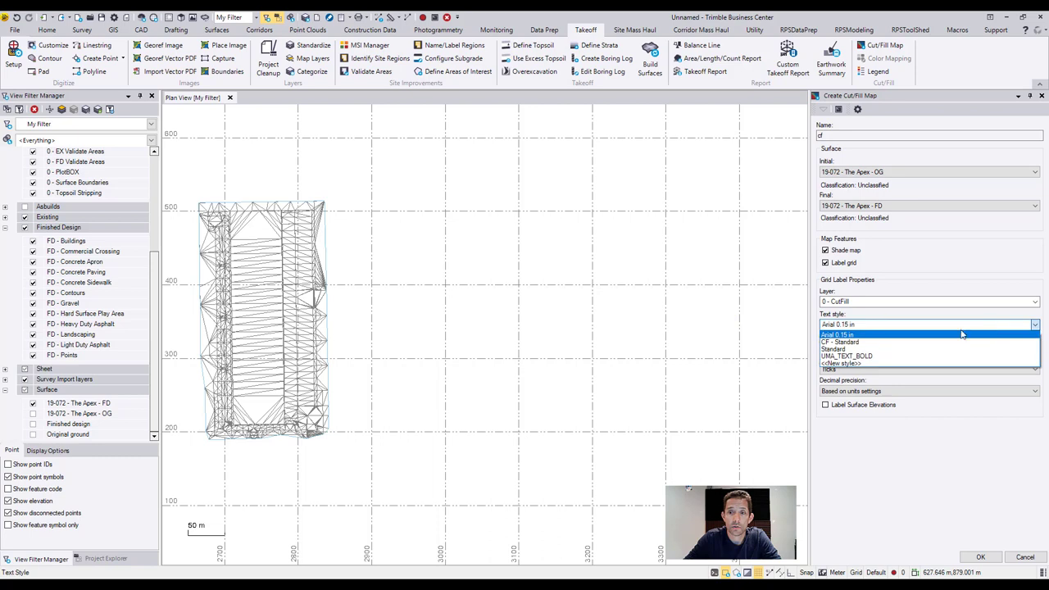
click(901, 335)
click(901, 327)
click(886, 342)
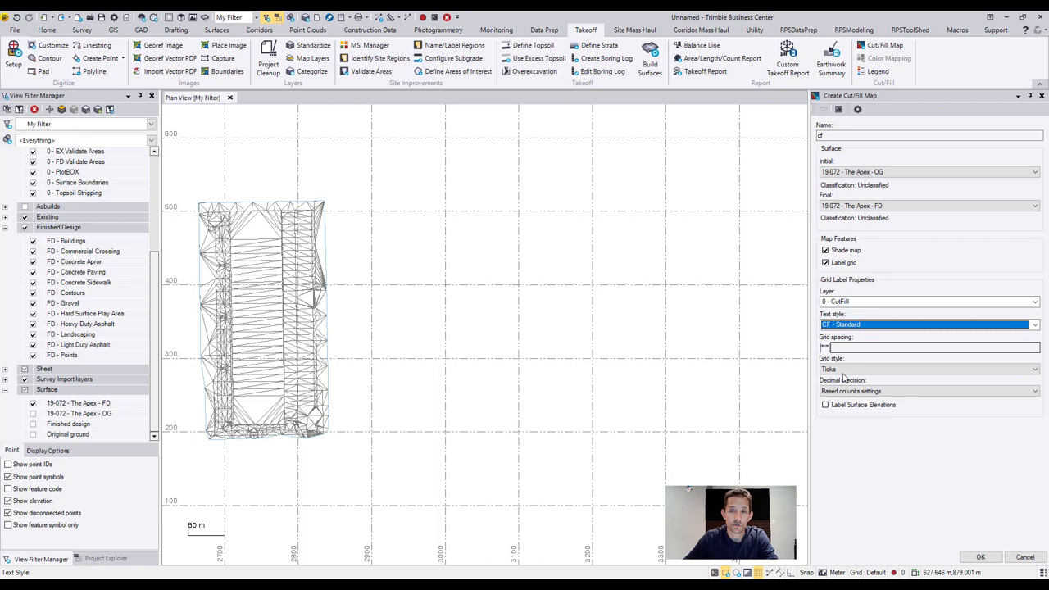
Step: Use 7 grid spacing, Ticks style, units-based precision and surface elevation labels, then create the map
click(869, 347)
text(7)
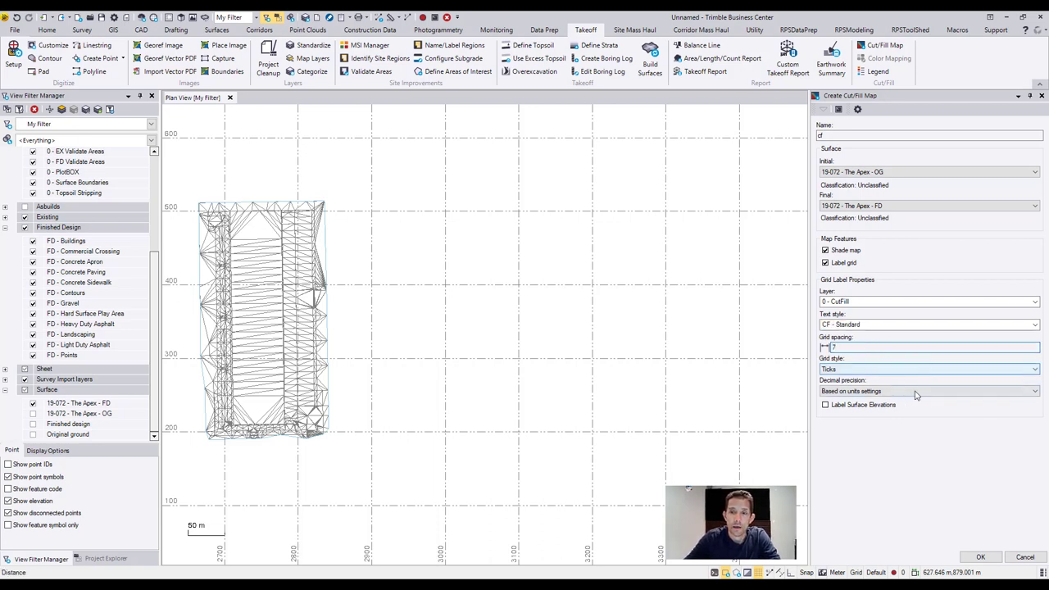
click(890, 373)
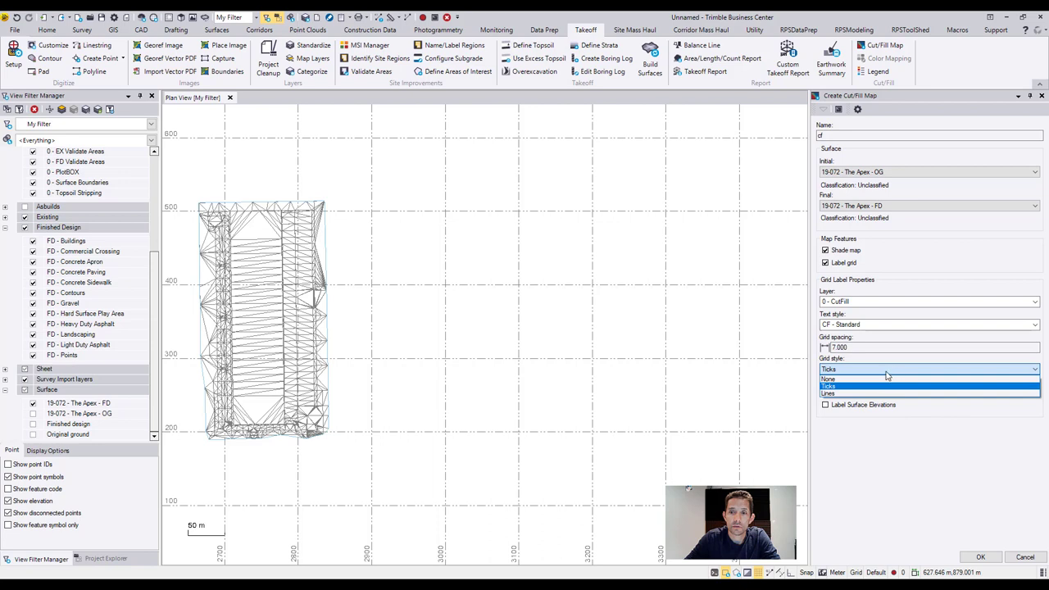
click(837, 387)
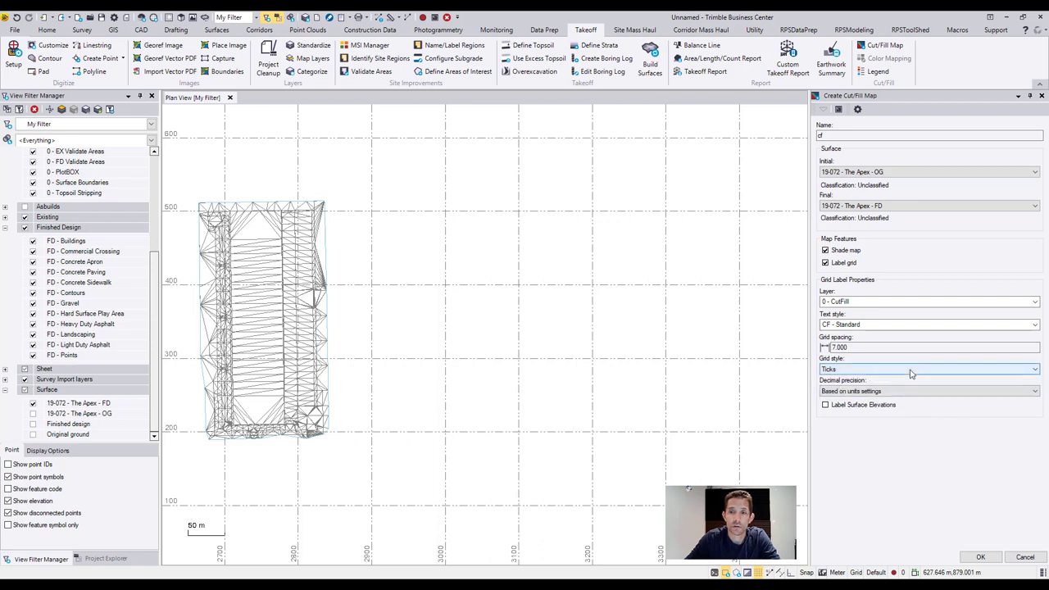
click(877, 392)
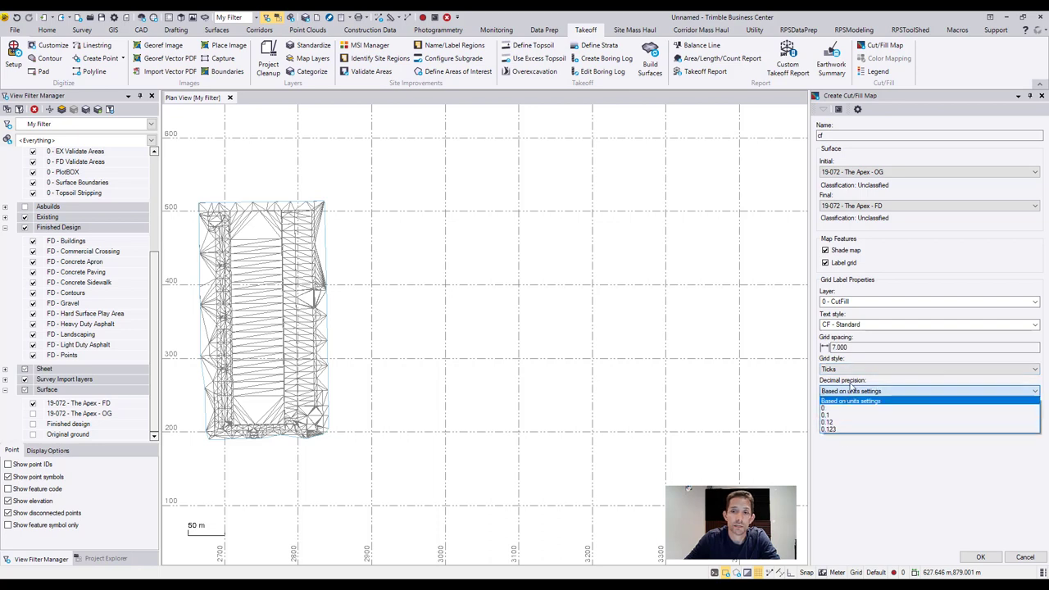
click(850, 391)
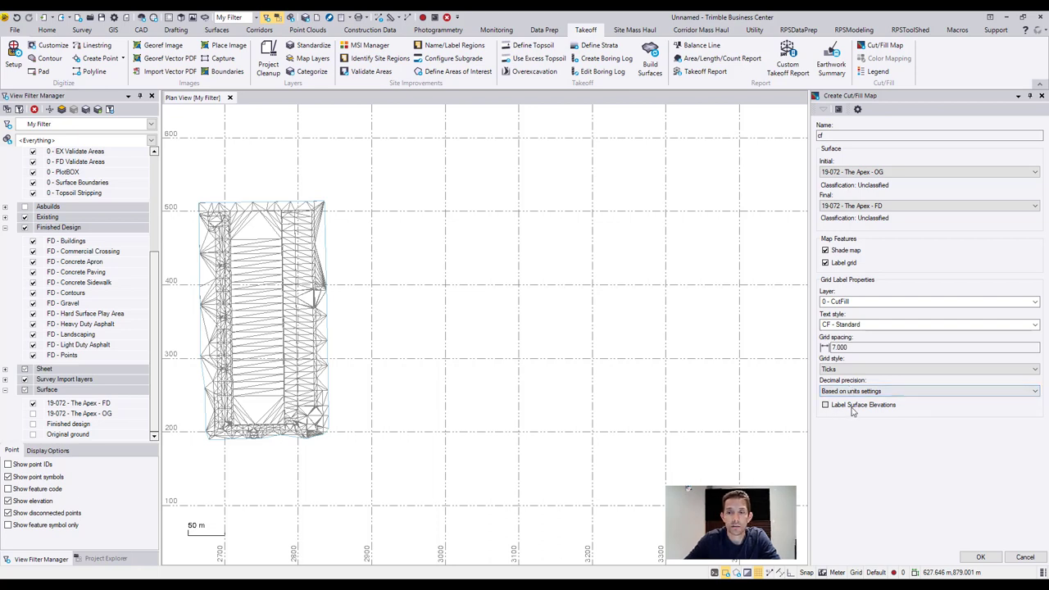
click(842, 408)
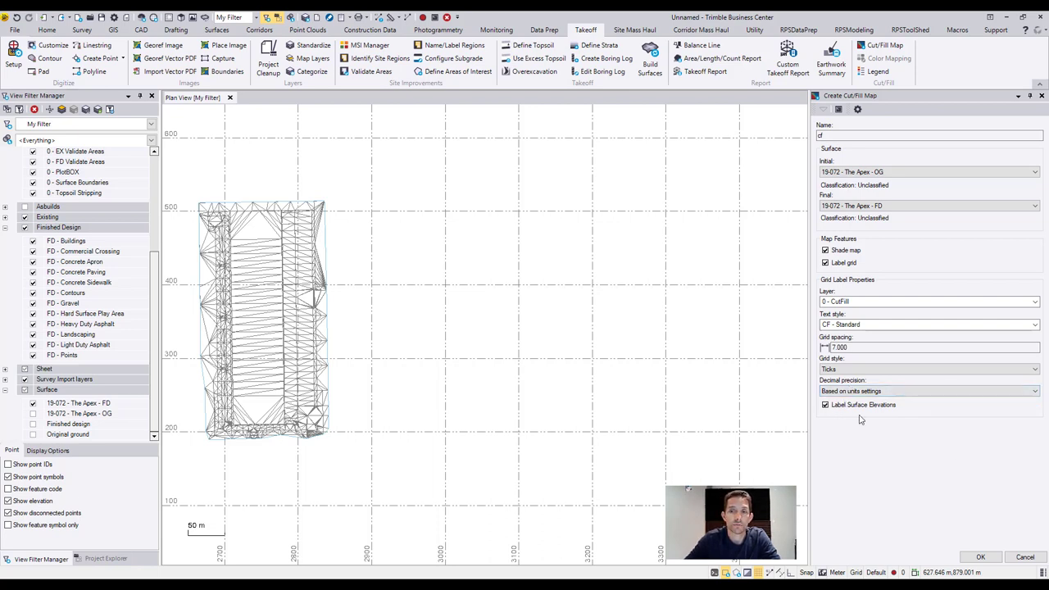
click(977, 557)
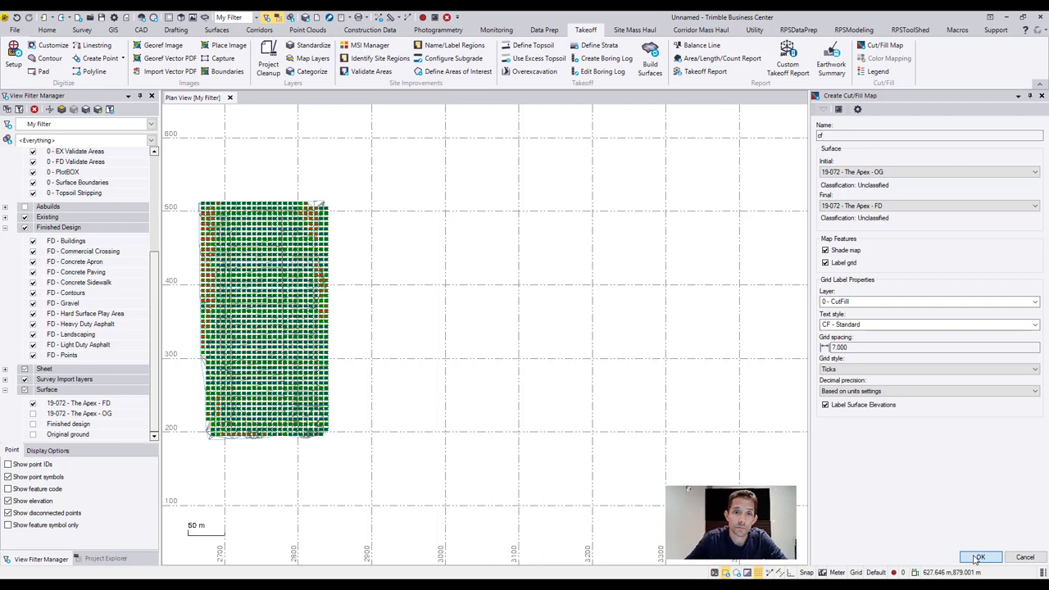
Step: Compute the cf map, hide the FD surface and zoom in on the elevation and cut/fill grid labels
click(978, 557)
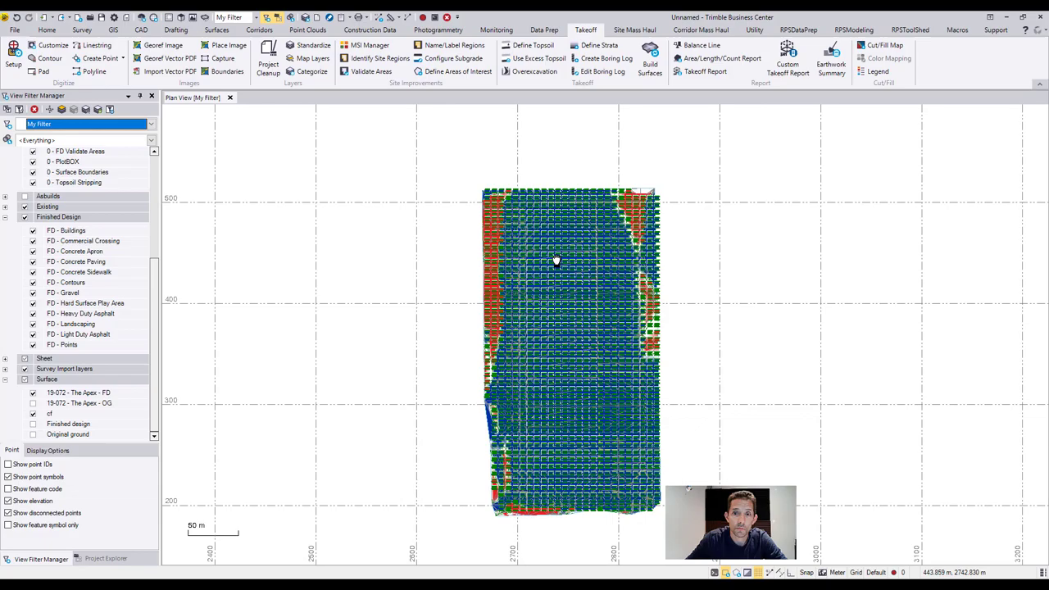
scroll(549, 258, up, 4)
scroll(537, 254, down, 2)
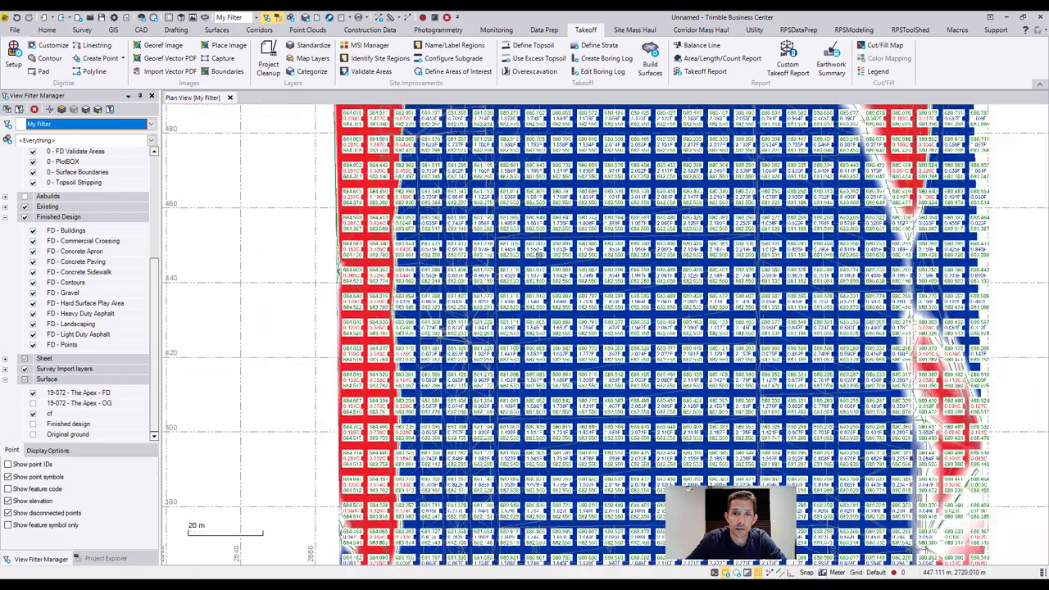
scroll(536, 254, down, 2)
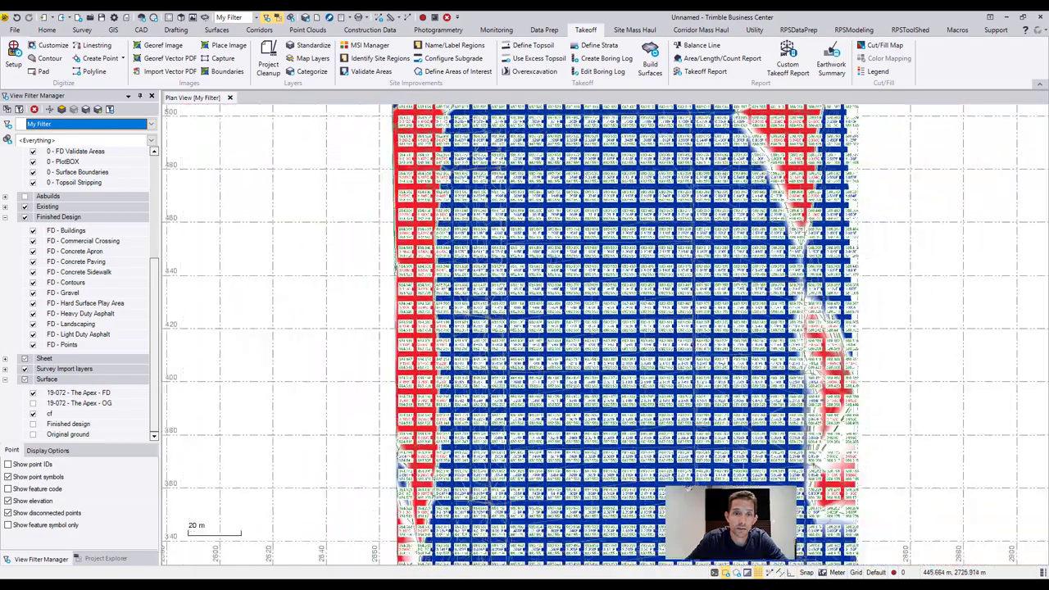
click(34, 393)
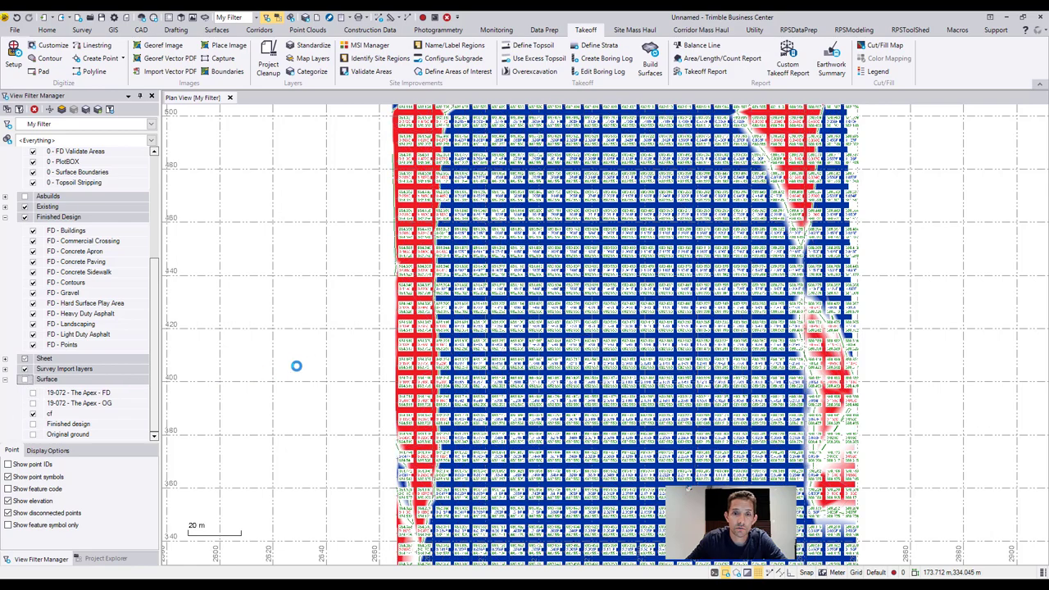
scroll(619, 261, down, 2)
scroll(618, 261, up, 6)
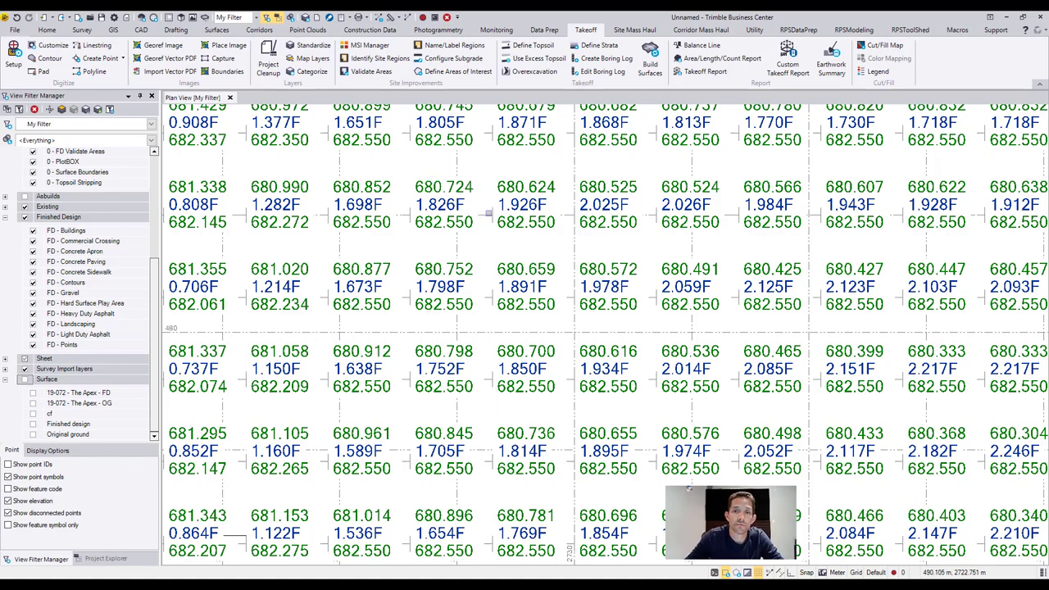
Step: Turn off the 0 - CutFill label layer and turn on the cf surface's red-and-blue shading
scroll(488, 213, down, 6)
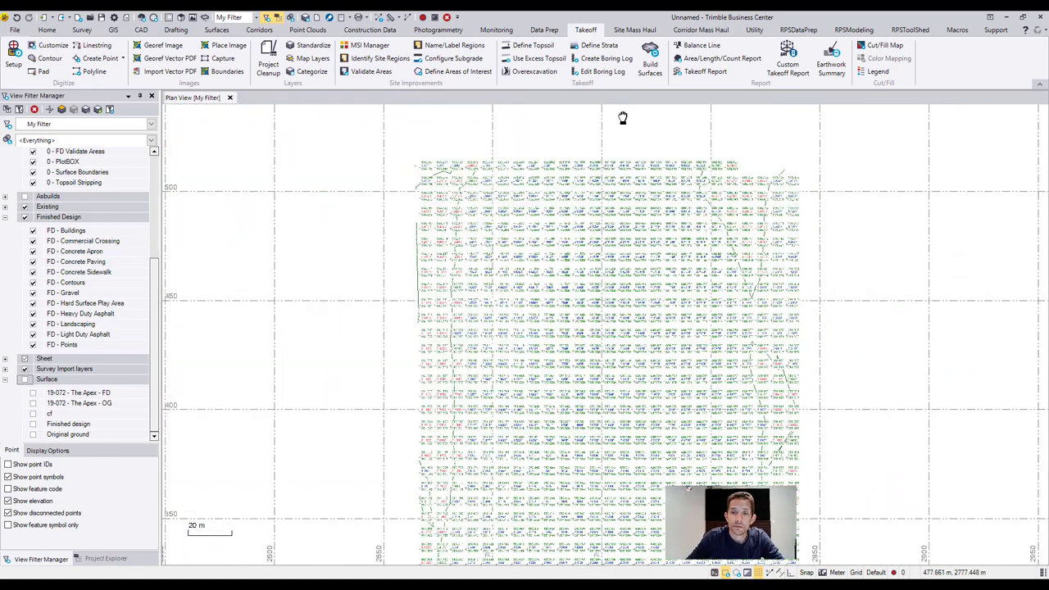
scroll(631, 279, down, 5)
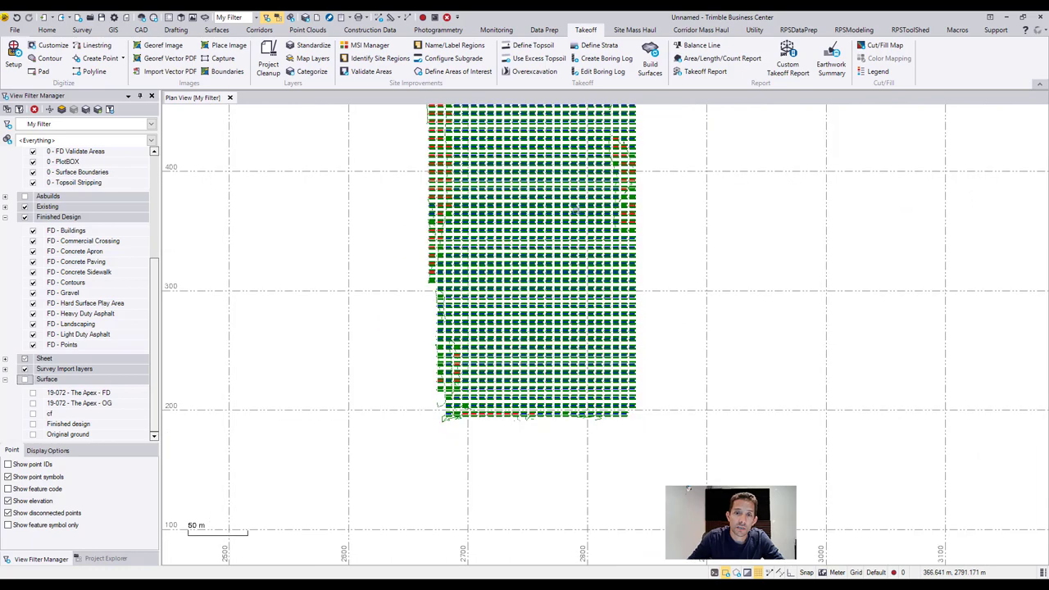
middle_drag(576, 211, 520, 303)
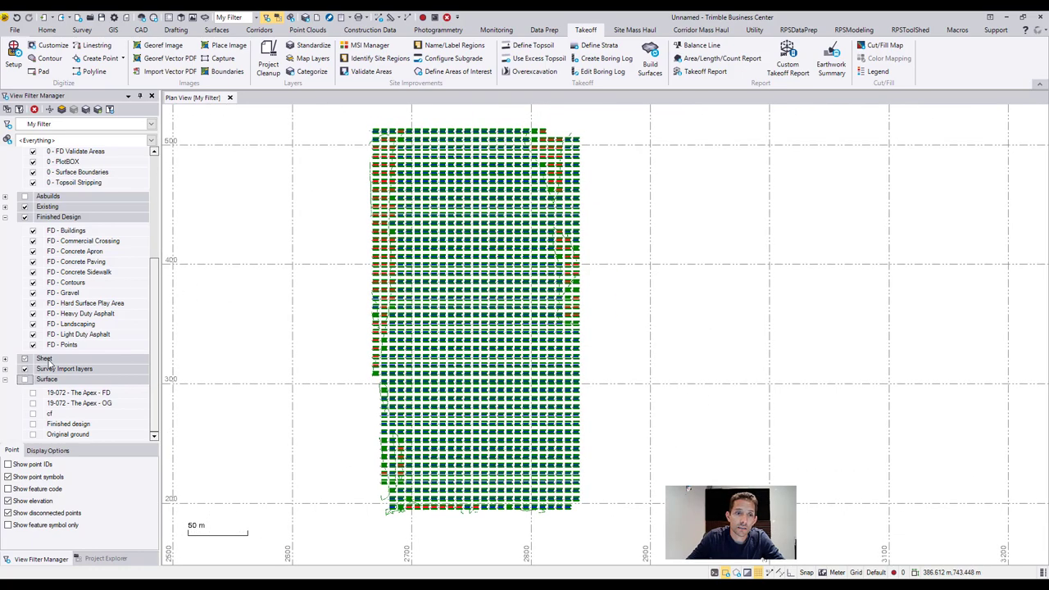
scroll(47, 364, up, 4)
click(33, 227)
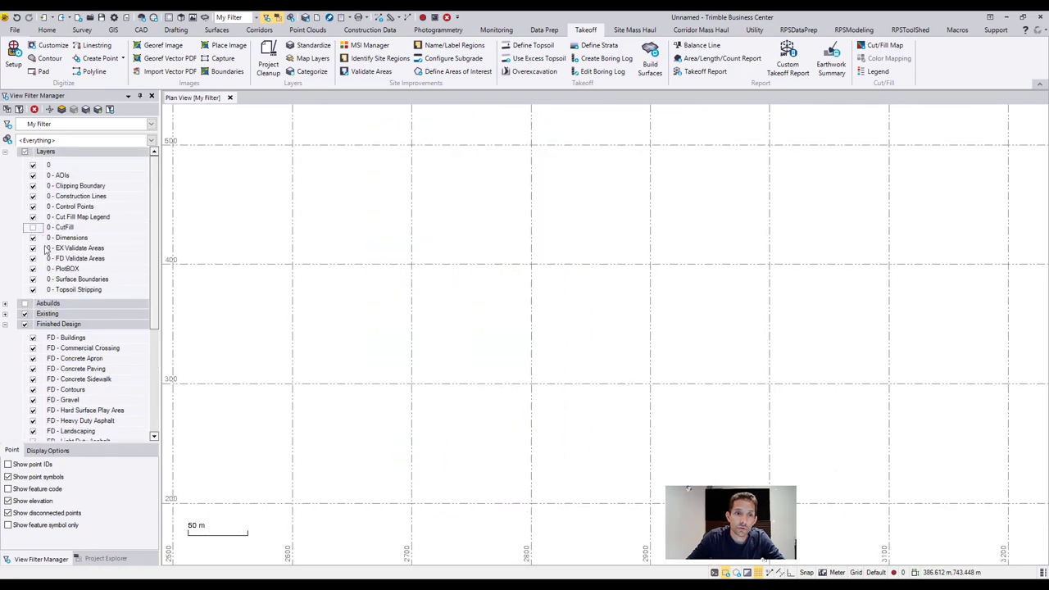
scroll(41, 344, down, 3)
click(32, 414)
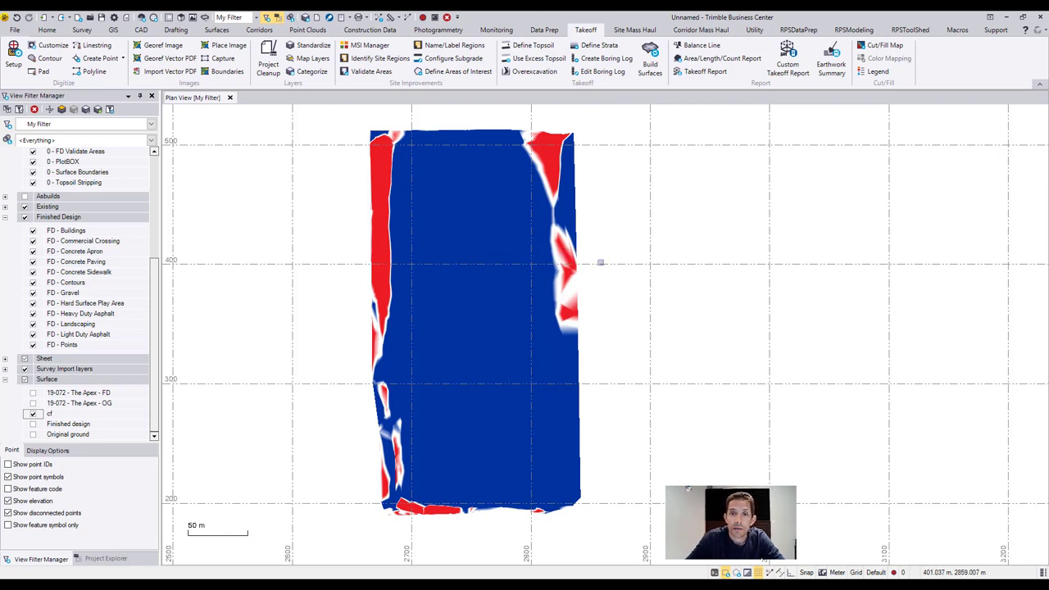
Step: Set the cf map's colour mapping to Evenly-spaced colour stops
click(504, 216)
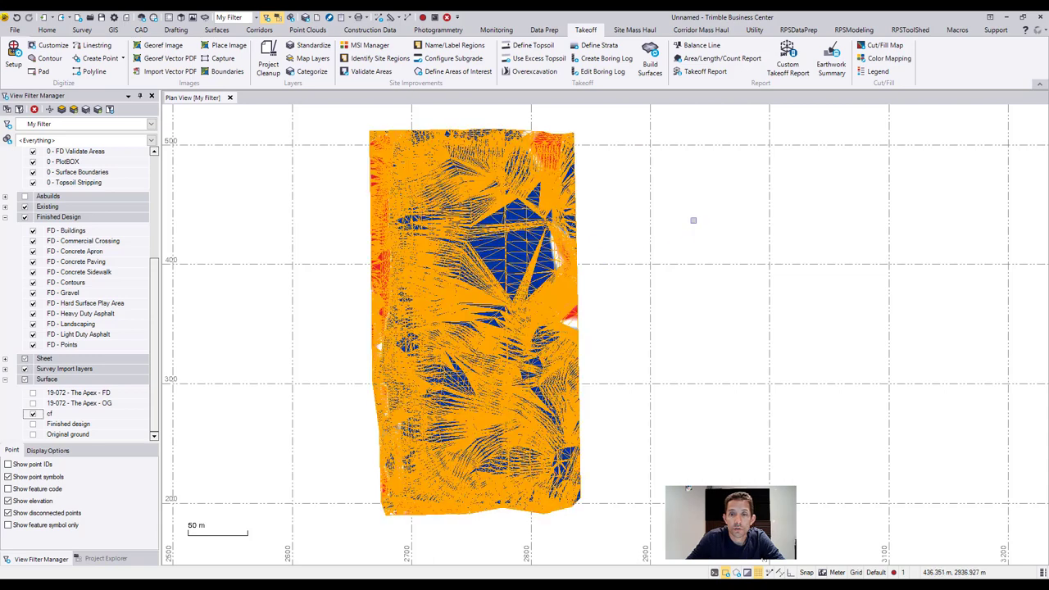
right_click(692, 221)
click(720, 376)
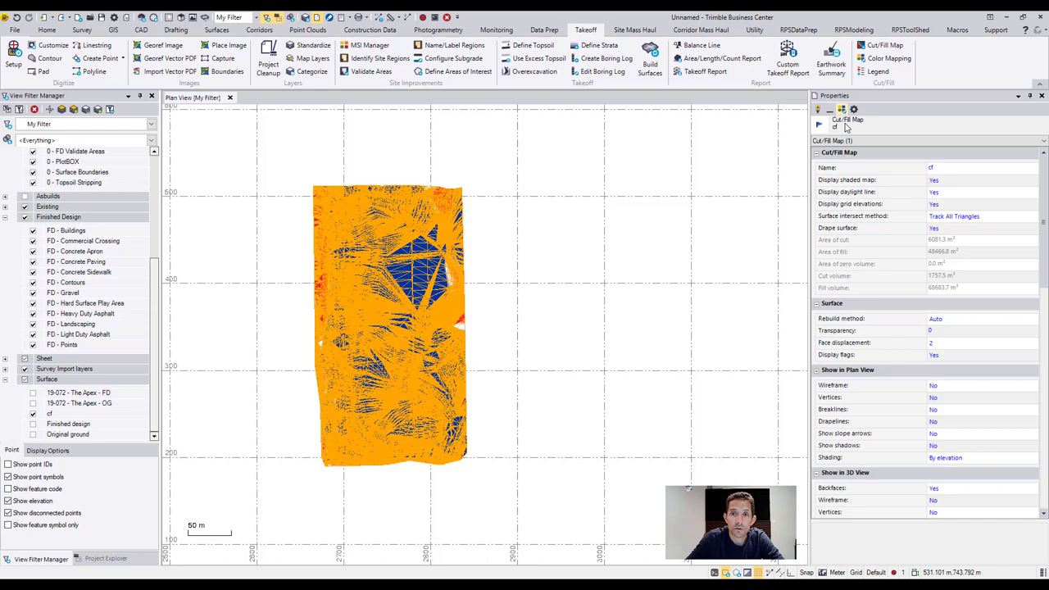
click(845, 127)
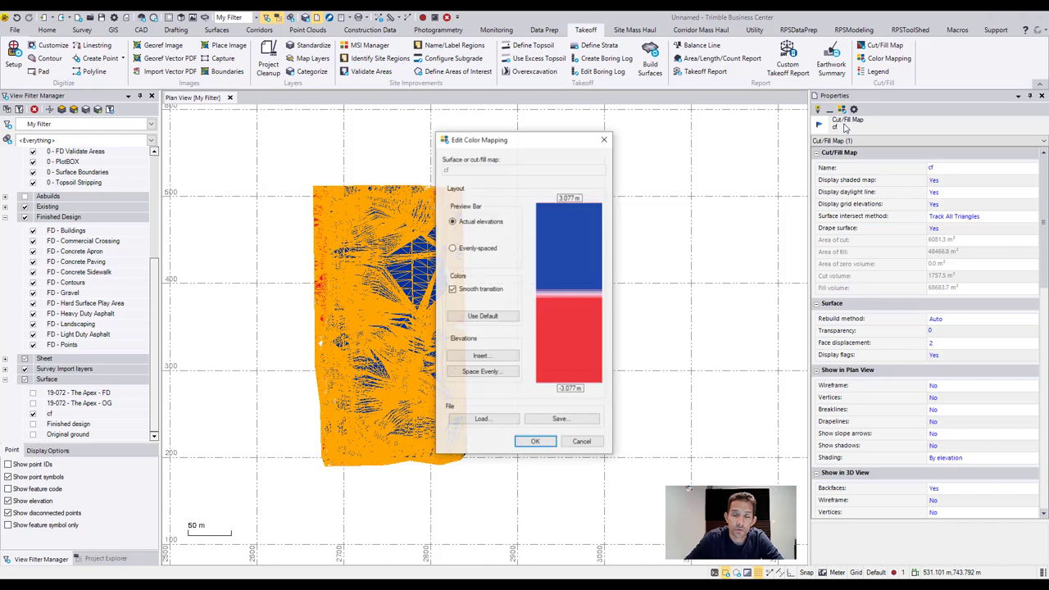
click(529, 286)
click(554, 383)
click(540, 202)
click(529, 291)
click(538, 197)
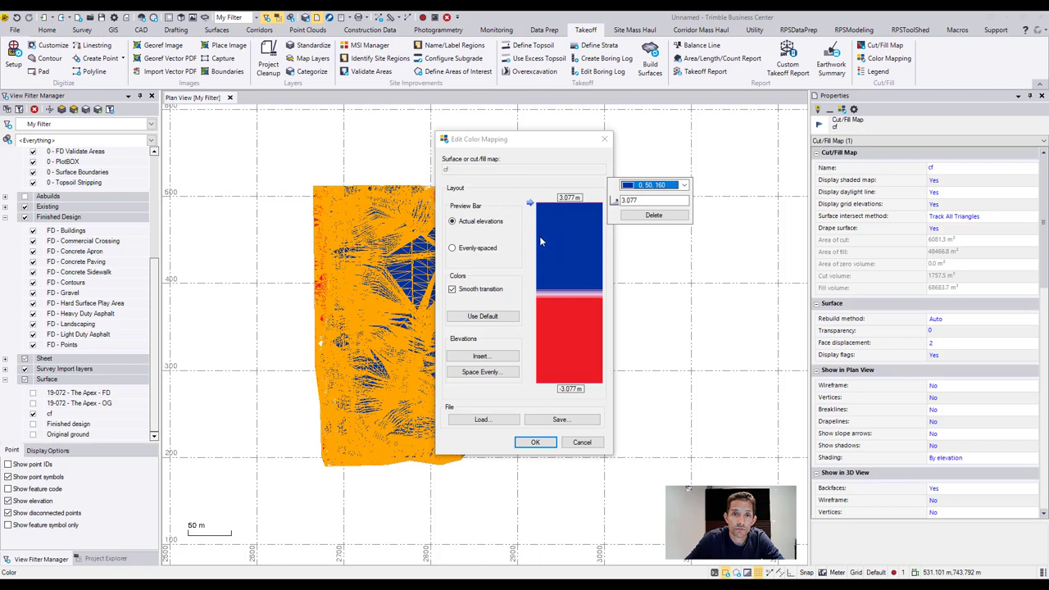
click(484, 249)
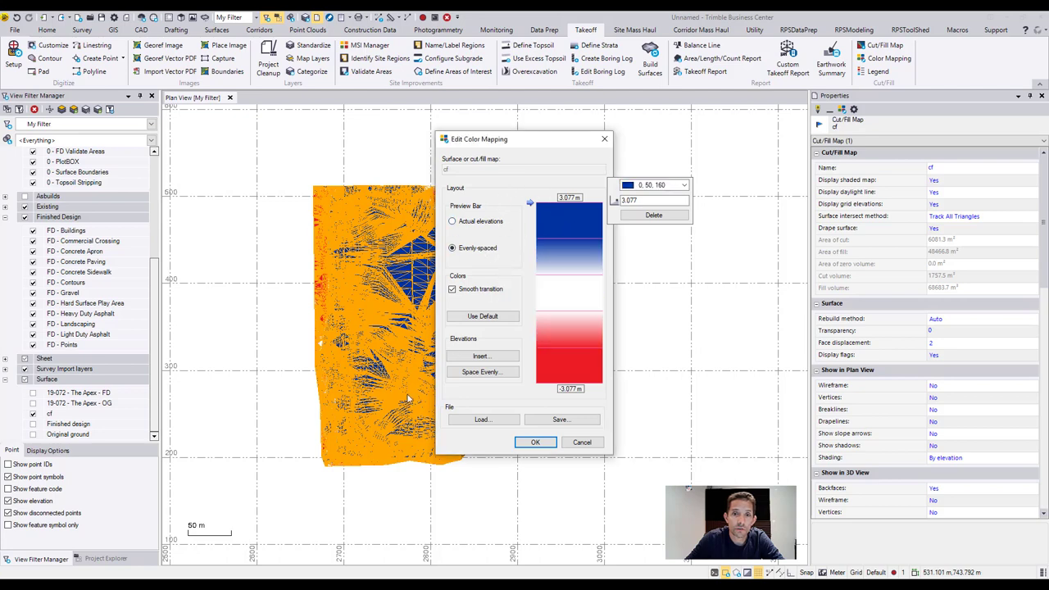
click(534, 442)
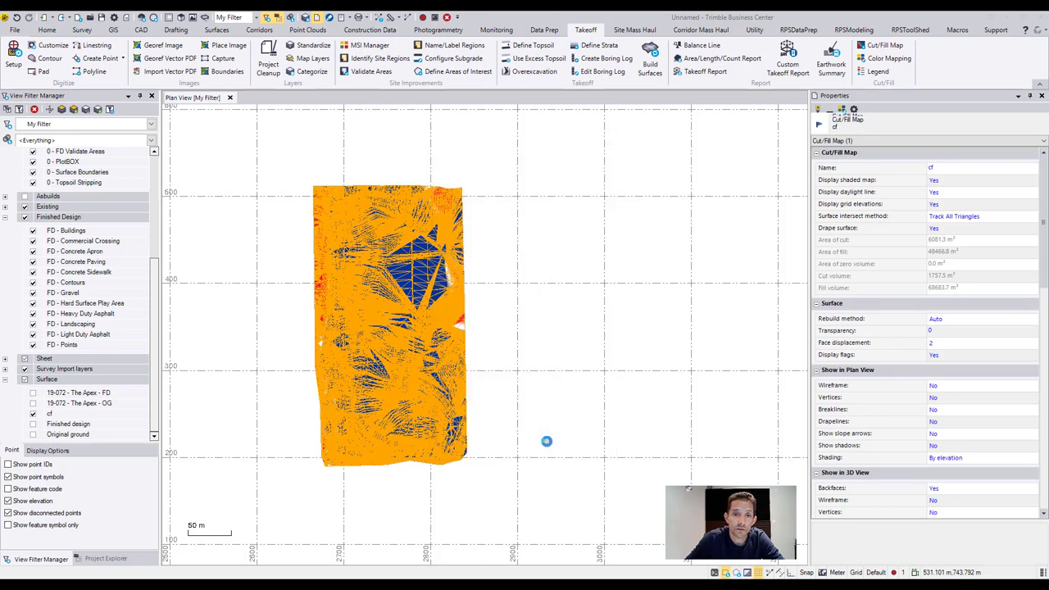
Step: Toggle the cf surface off and on to redraw its shading
click(33, 414)
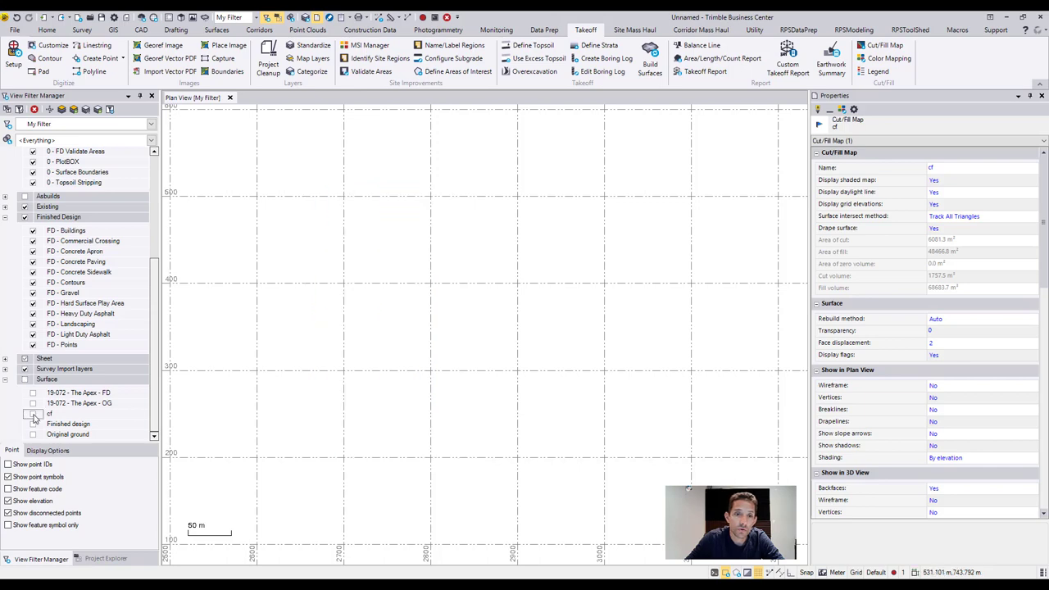
click(32, 413)
click(32, 414)
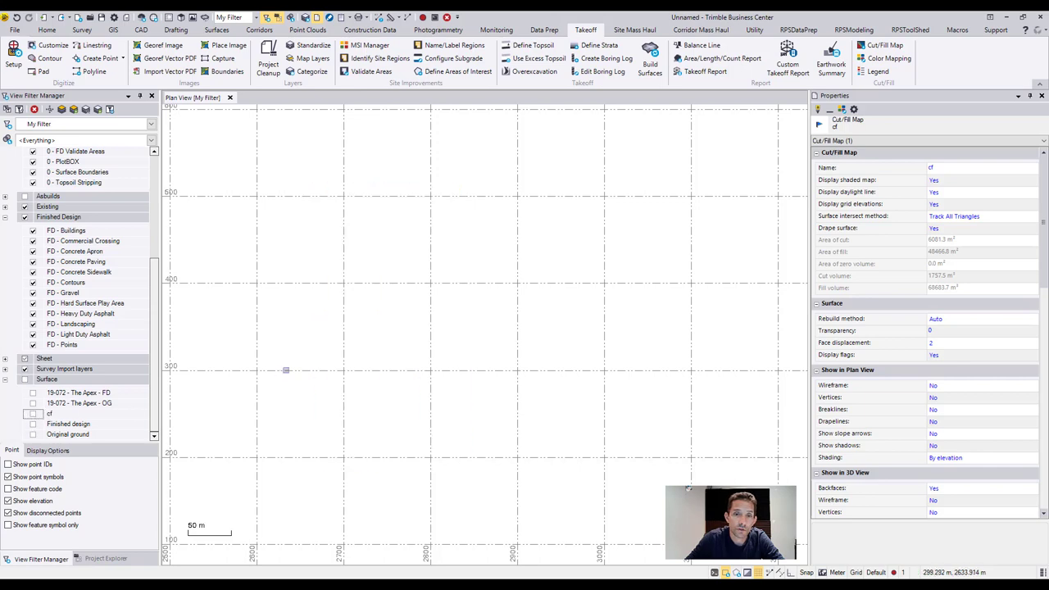
click(33, 413)
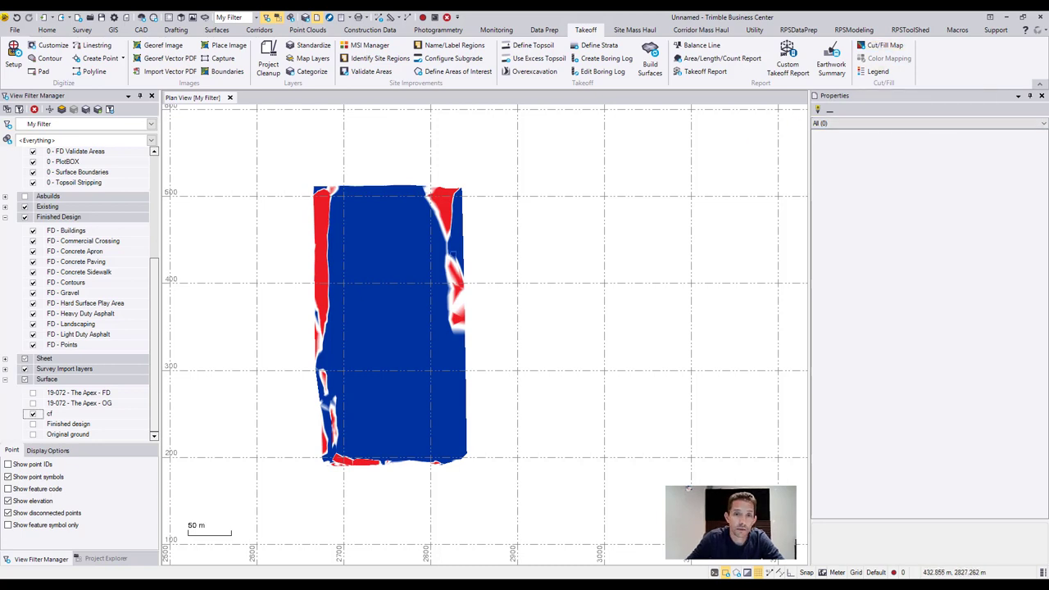
Step: Reopen the cf map's colour mapping, browse for a saved colour map file, then cancel
click(449, 250)
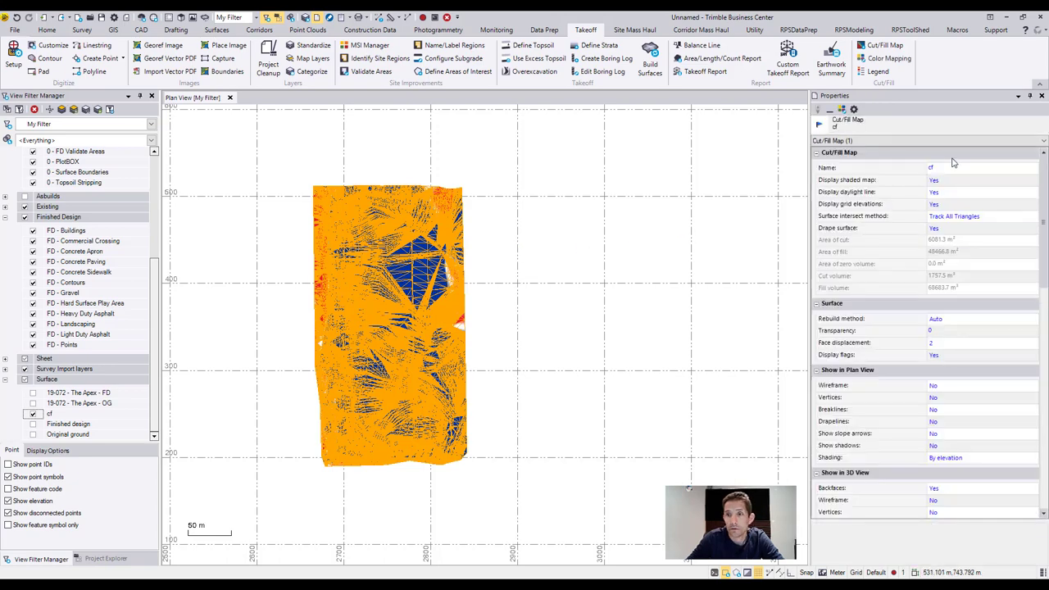
click(884, 58)
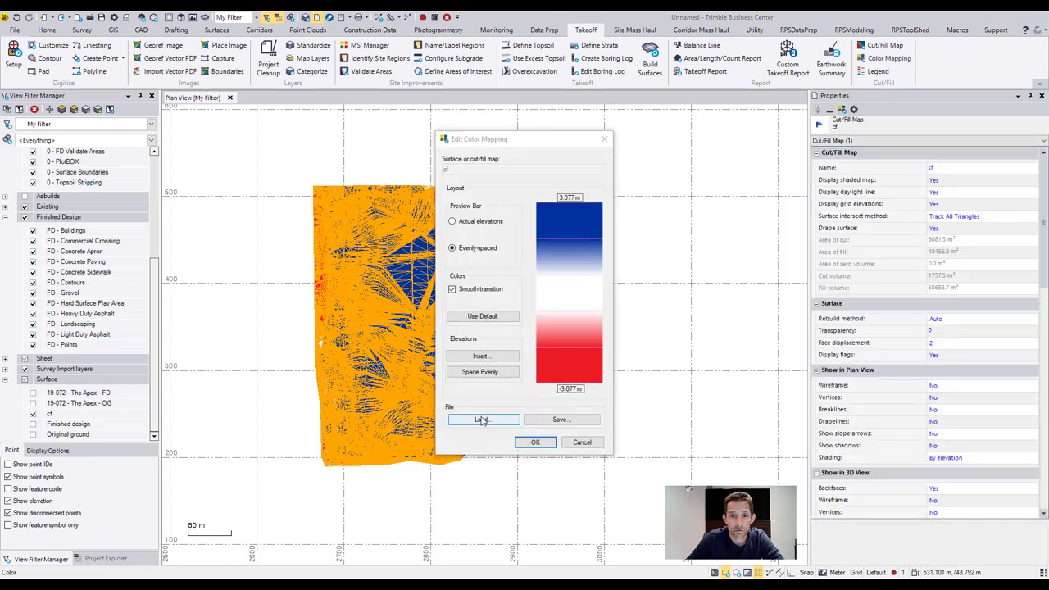
click(482, 420)
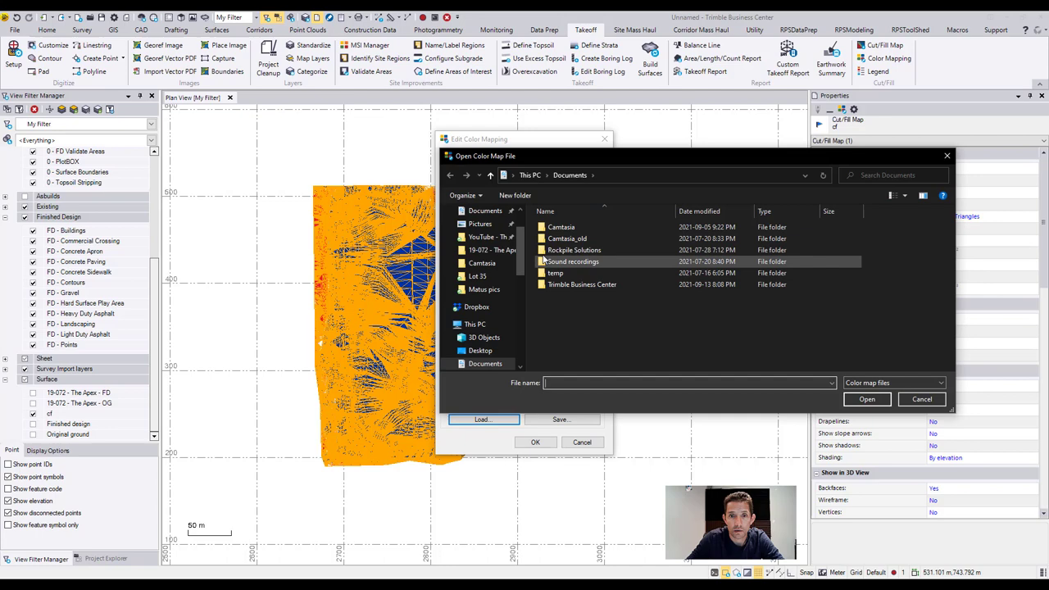
click(476, 306)
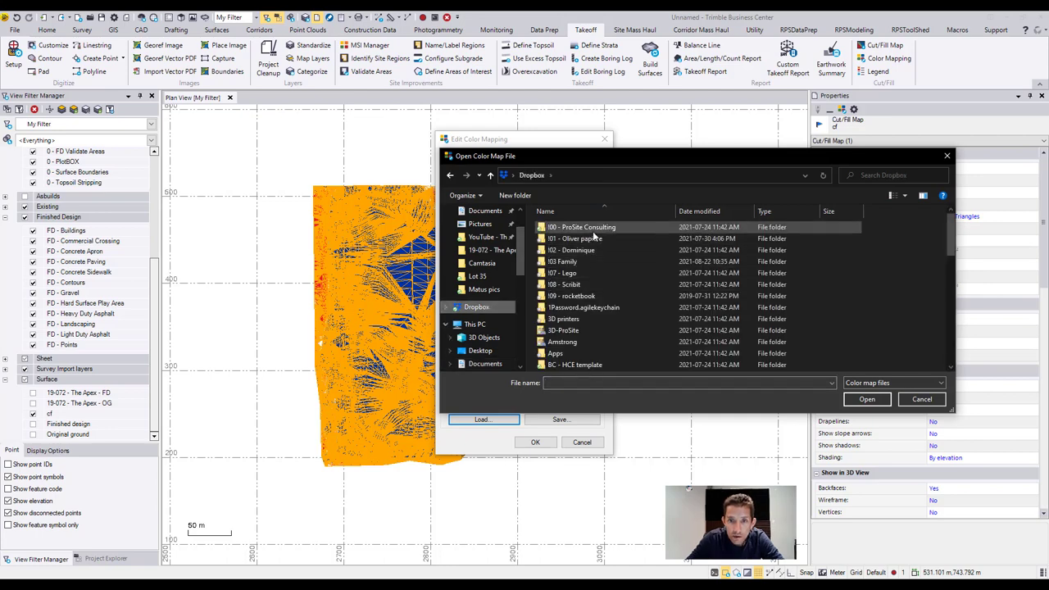
double_click(574, 364)
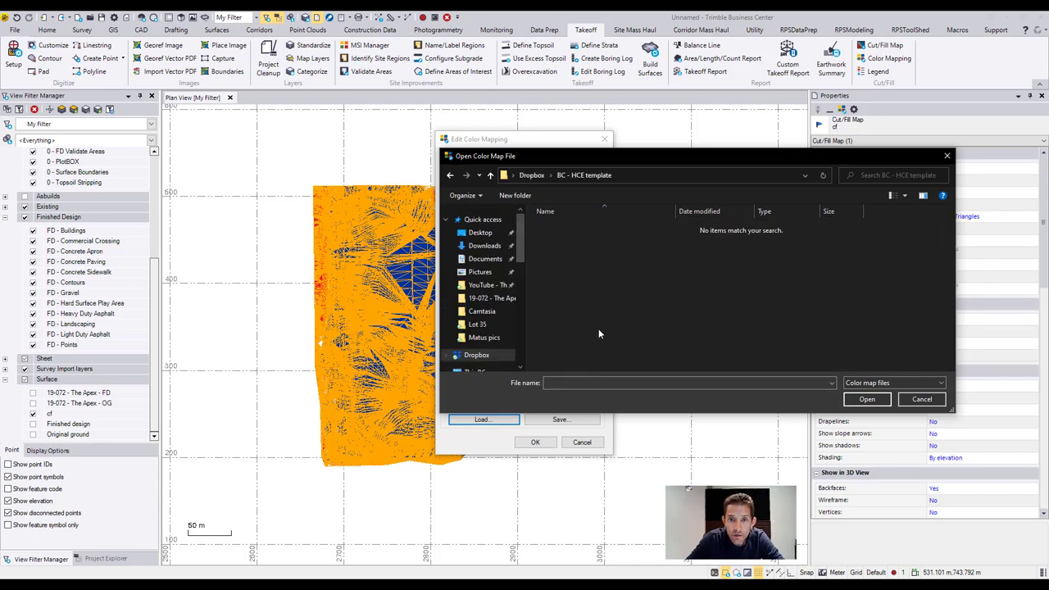
click(922, 399)
Step: Move the white colour stop up to 0.030, discarding accidental new stops
click(555, 311)
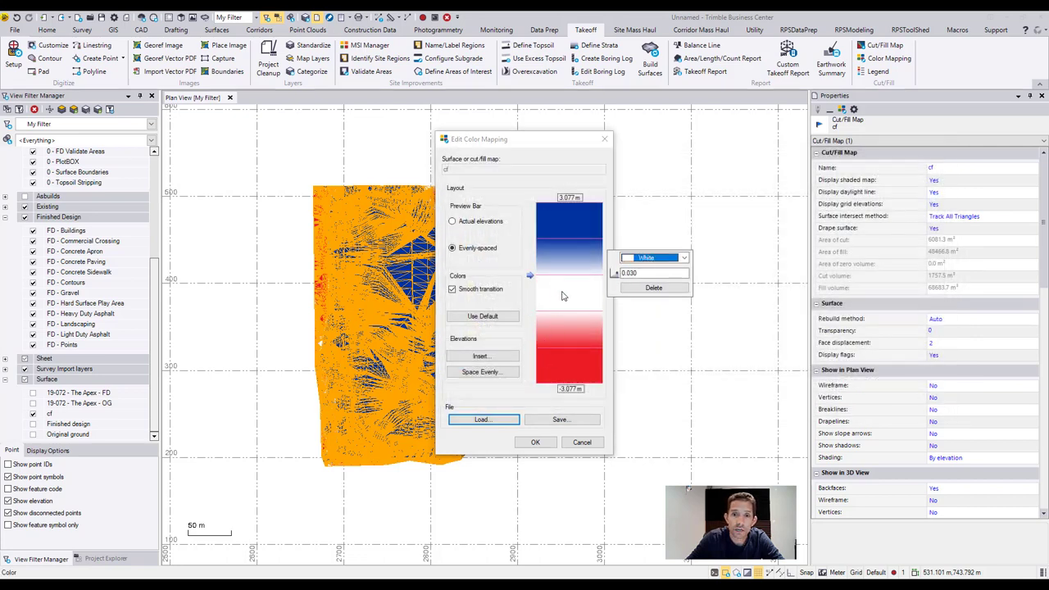
drag(555, 311, 563, 275)
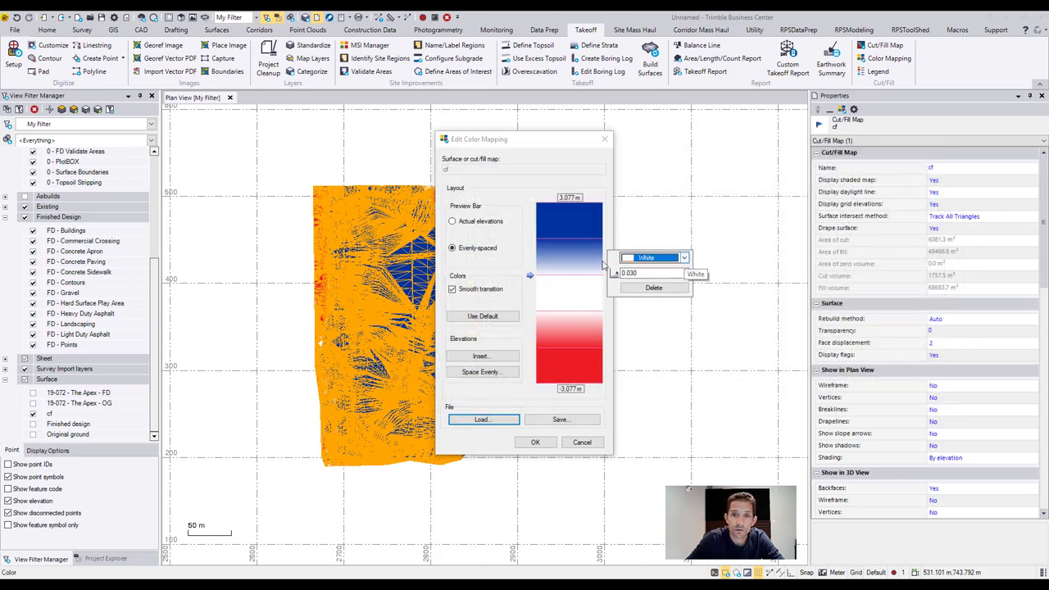
double_click(562, 264)
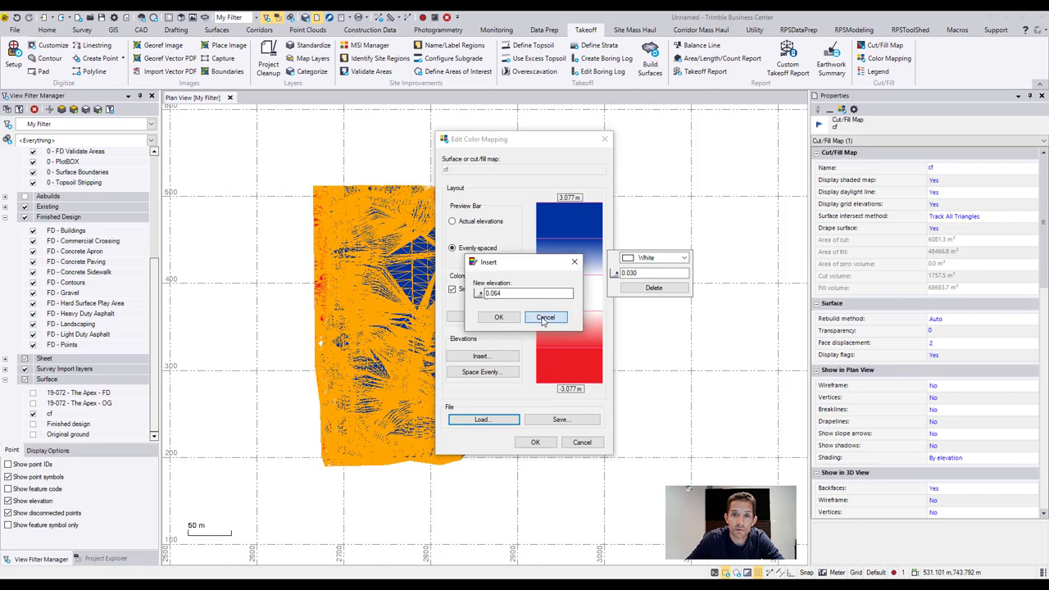
click(545, 317)
click(557, 257)
click(562, 204)
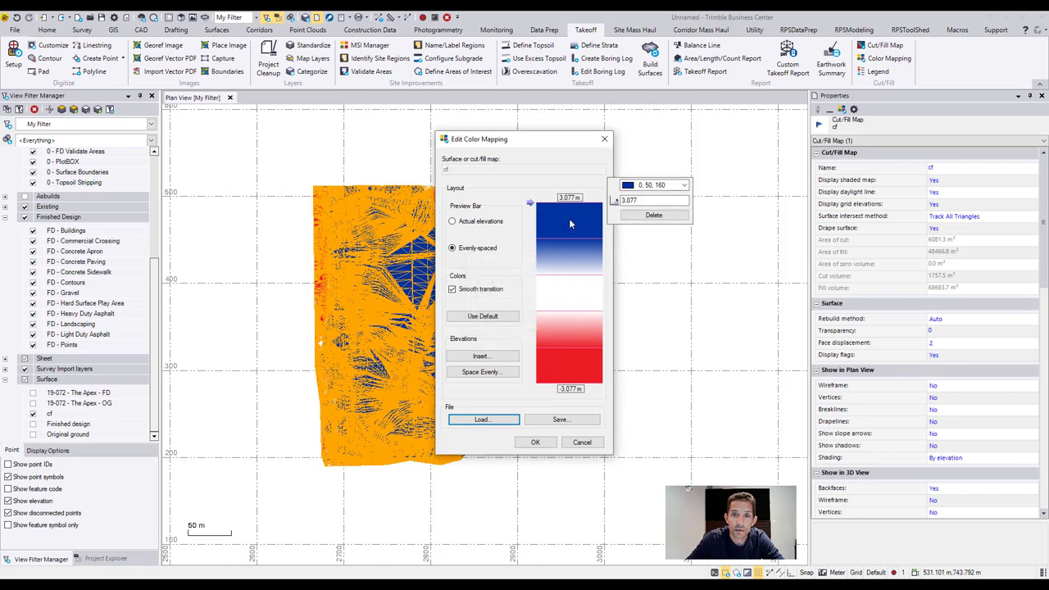
click(569, 260)
double_click(572, 260)
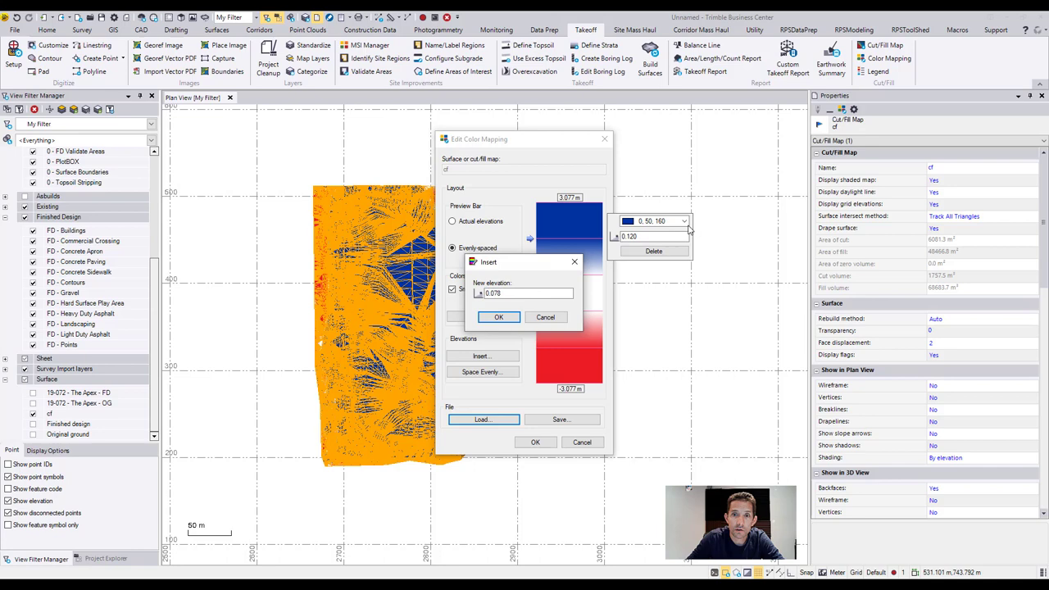
click(547, 317)
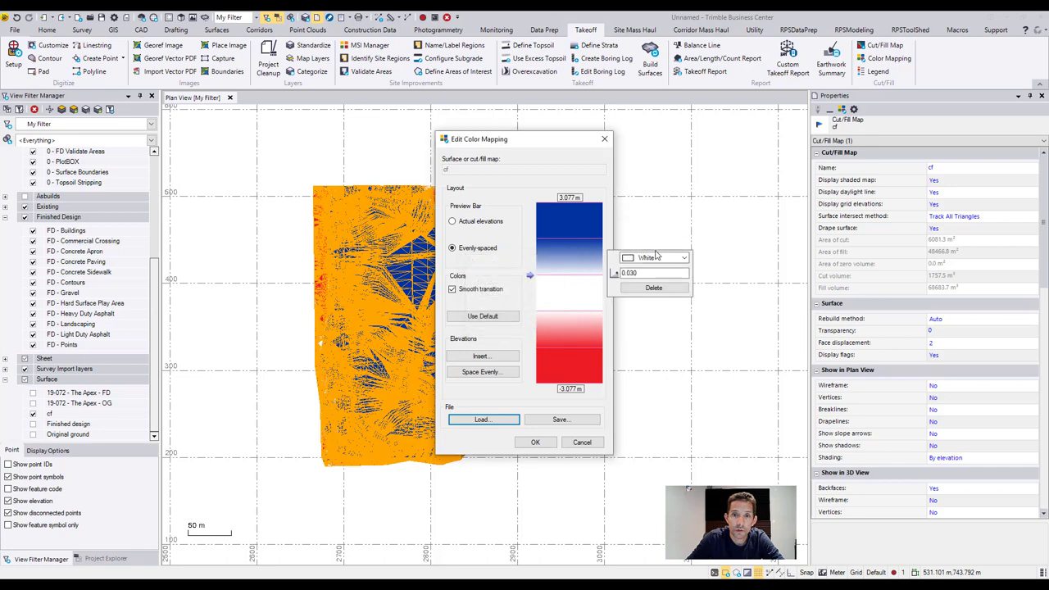
double_click(576, 243)
click(545, 317)
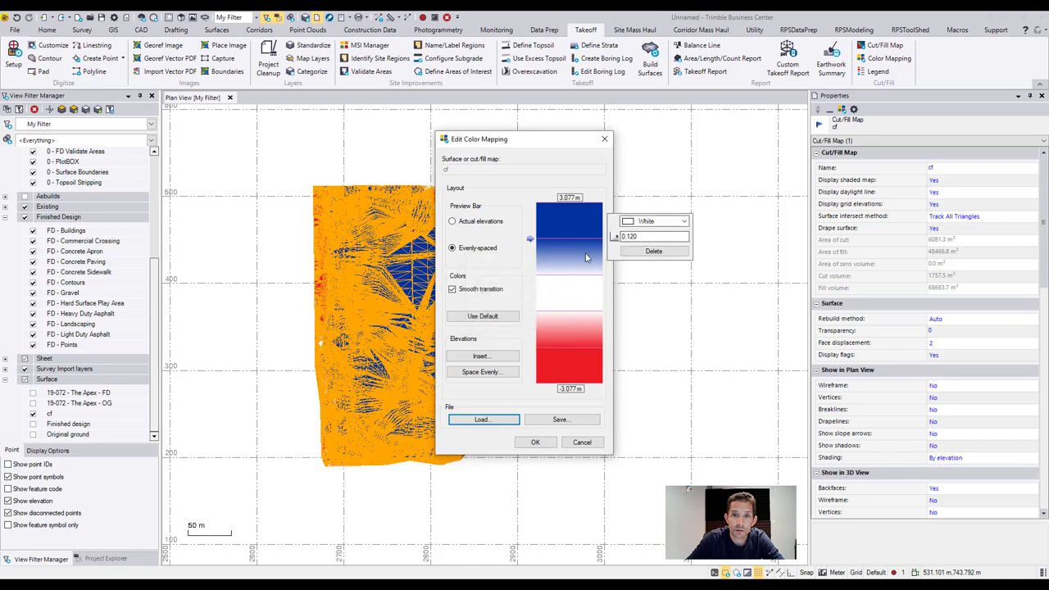
Step: Change the 0.120 stop to Cyan and the -0.120 stop to Magenta
click(684, 221)
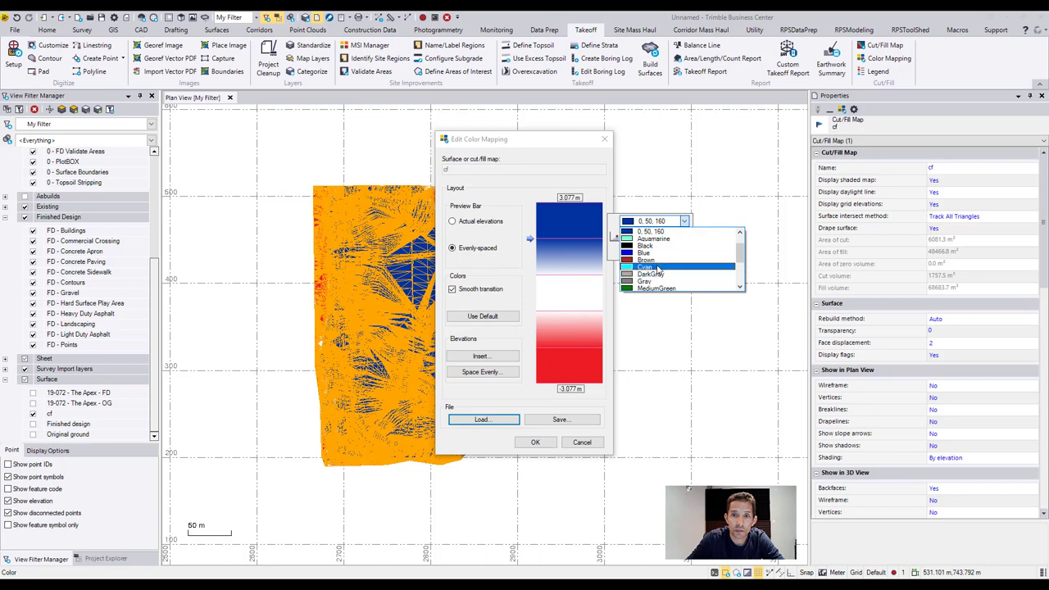
click(655, 278)
click(588, 344)
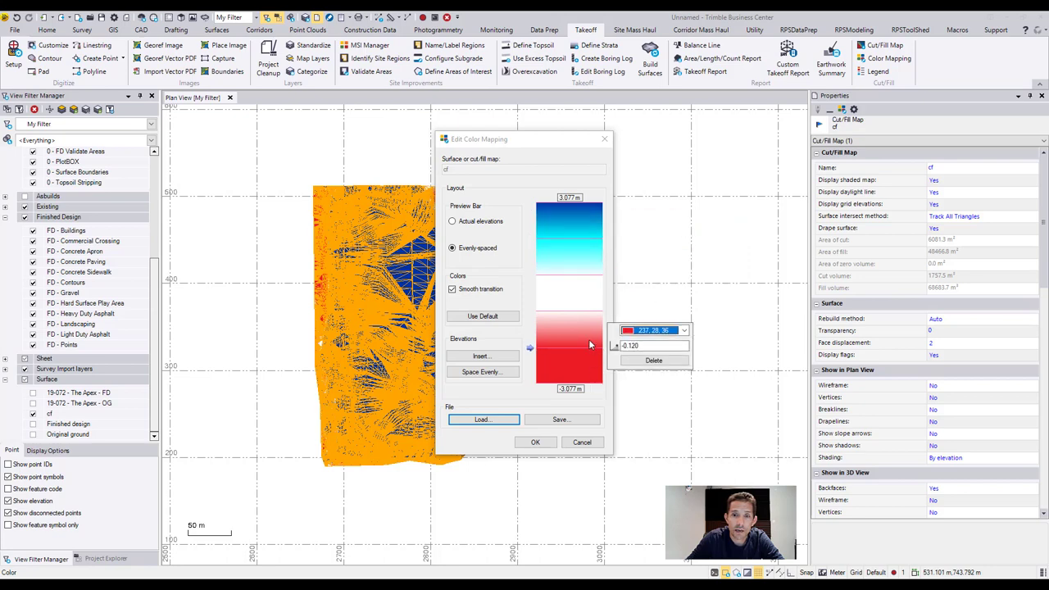
click(683, 330)
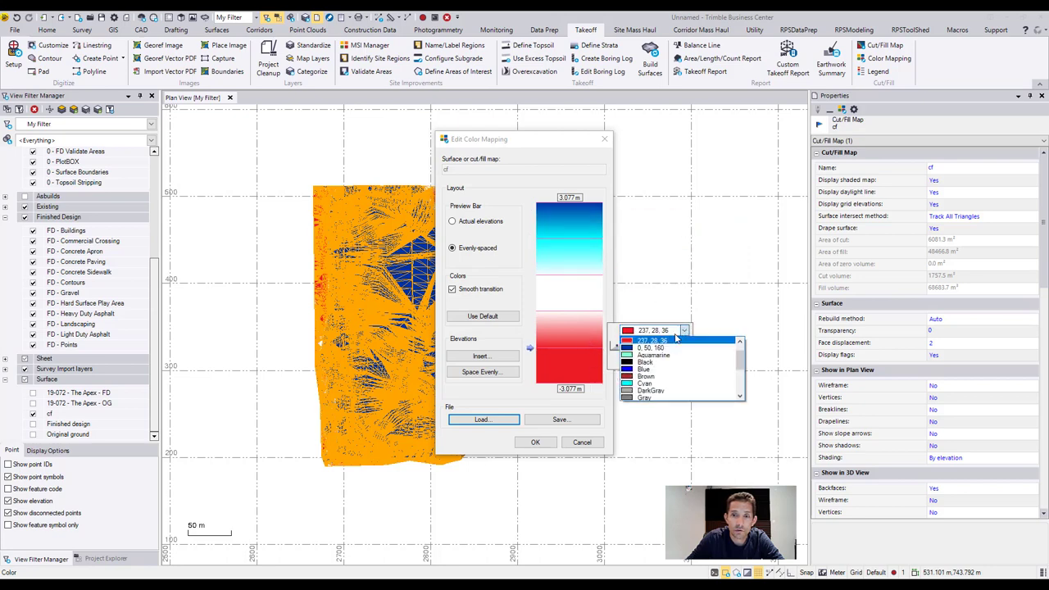
click(660, 377)
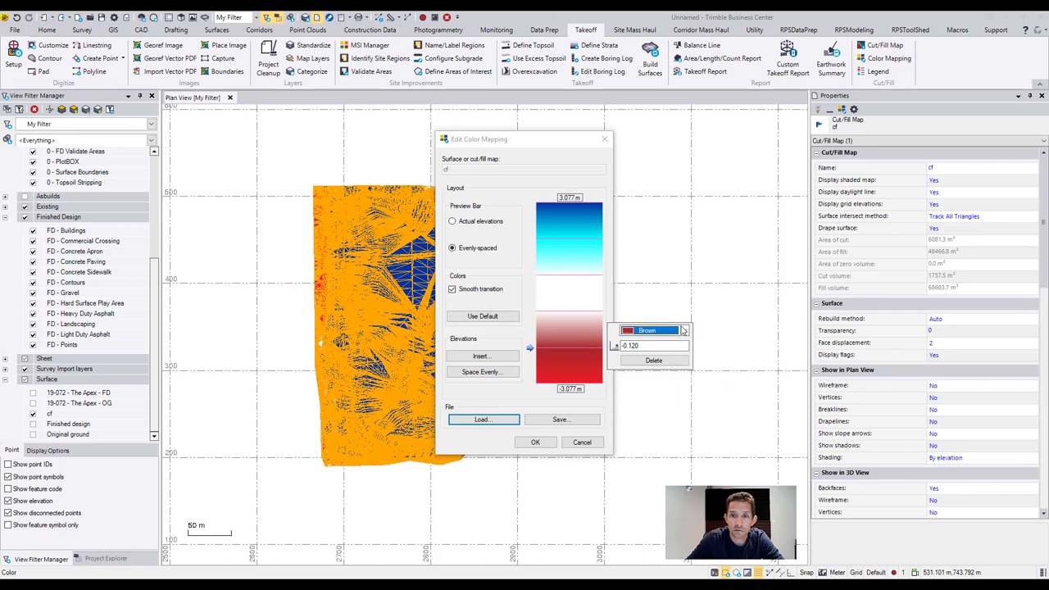
click(684, 330)
click(648, 369)
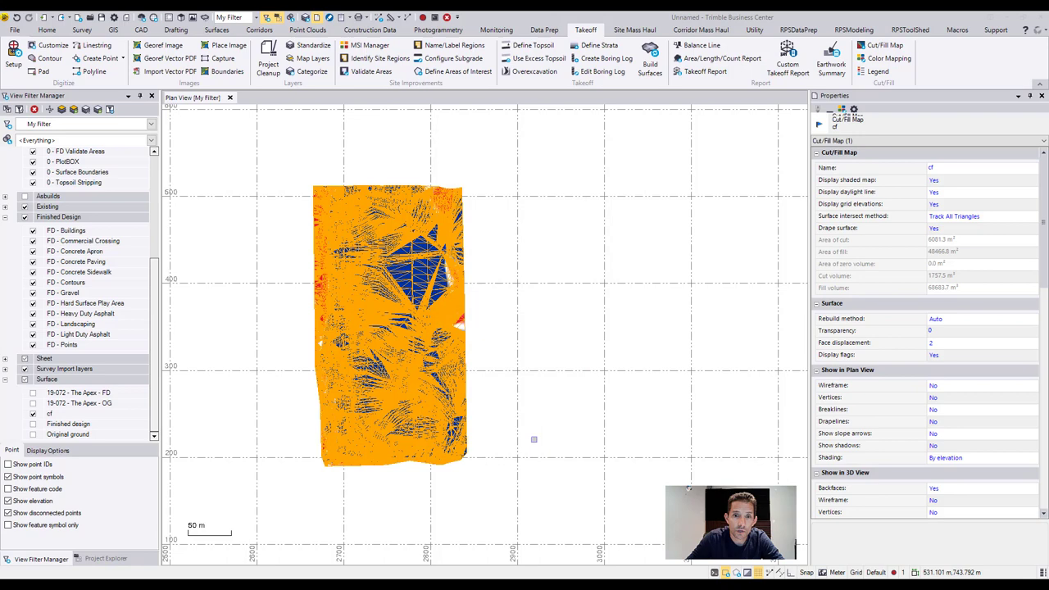
Step: Apply the cyan/white/magenta mapping, toggle cf to refresh, centre the site and reselect the map
click(537, 441)
click(33, 414)
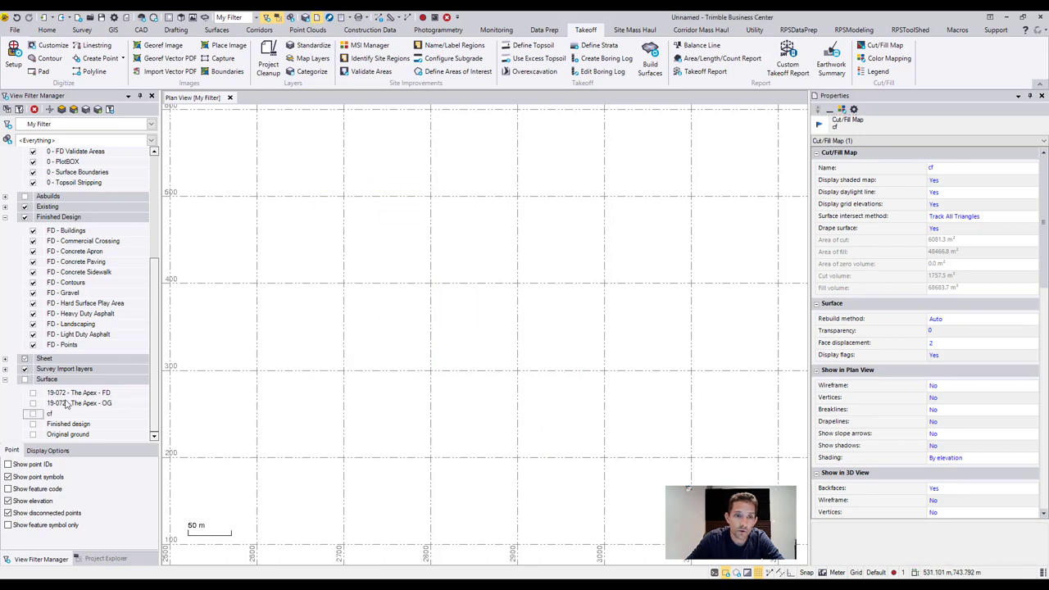
click(33, 414)
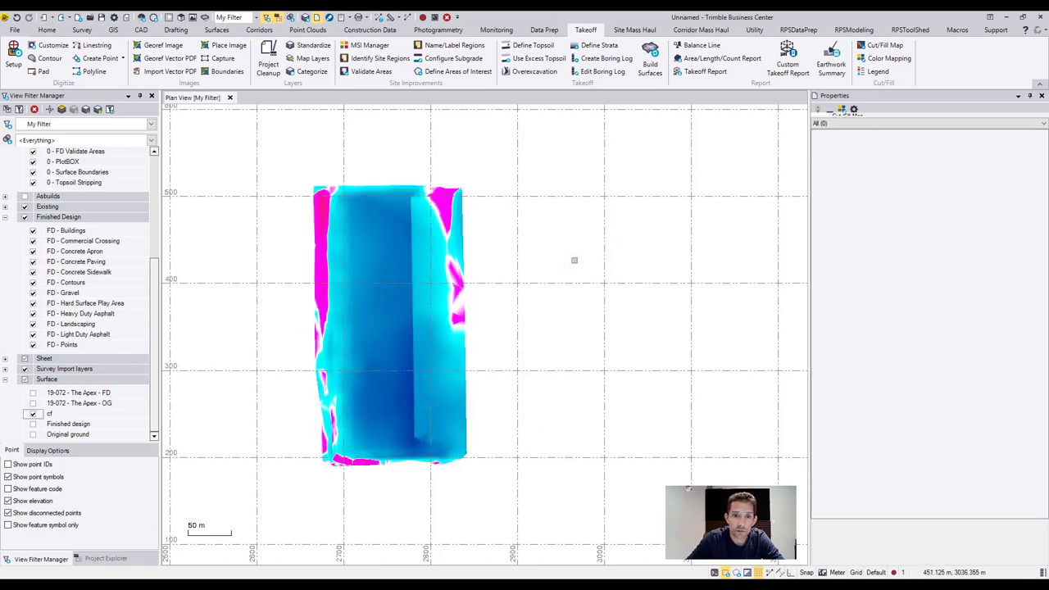
scroll(422, 287, up, 3)
middle_drag(422, 287, 597, 264)
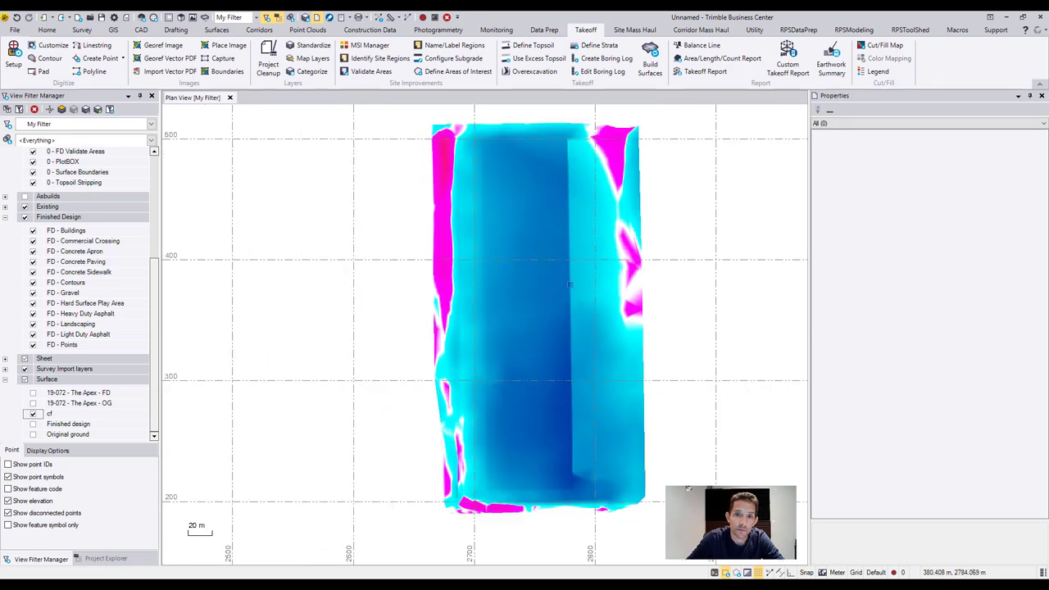
scroll(566, 290, up, 2)
scroll(566, 289, down, 1)
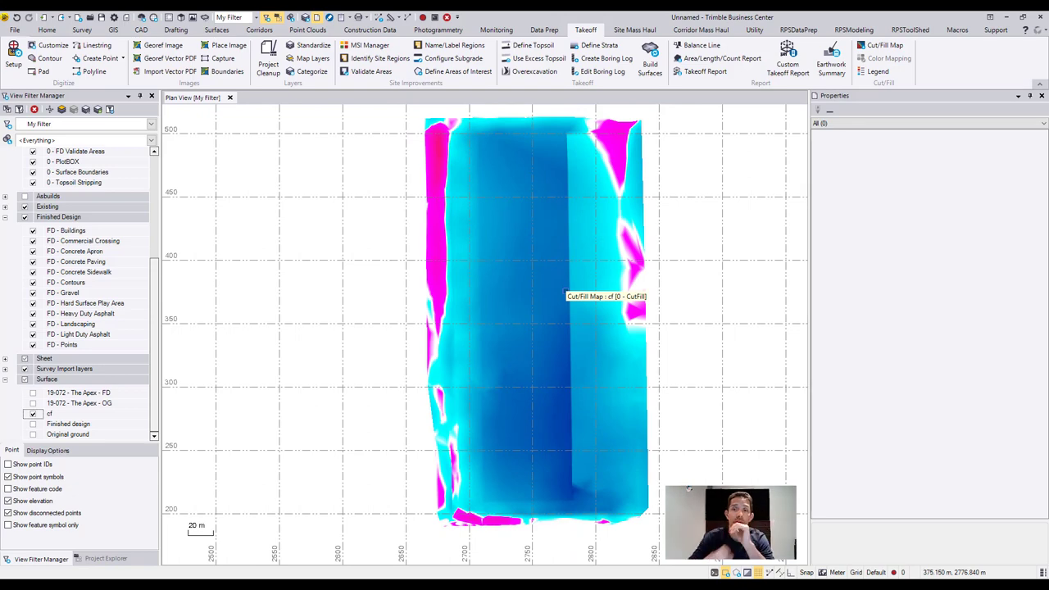
click(566, 290)
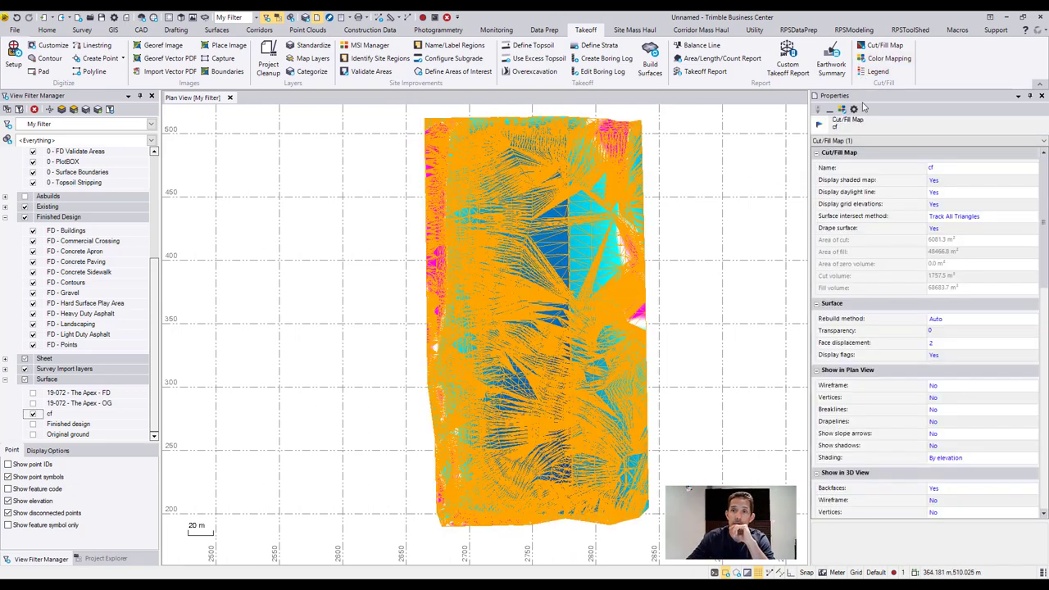
Step: Nudge the white stop to -0.030, review the Cyan 0.120 and Magenta stops, and apply
click(853, 109)
click(554, 276)
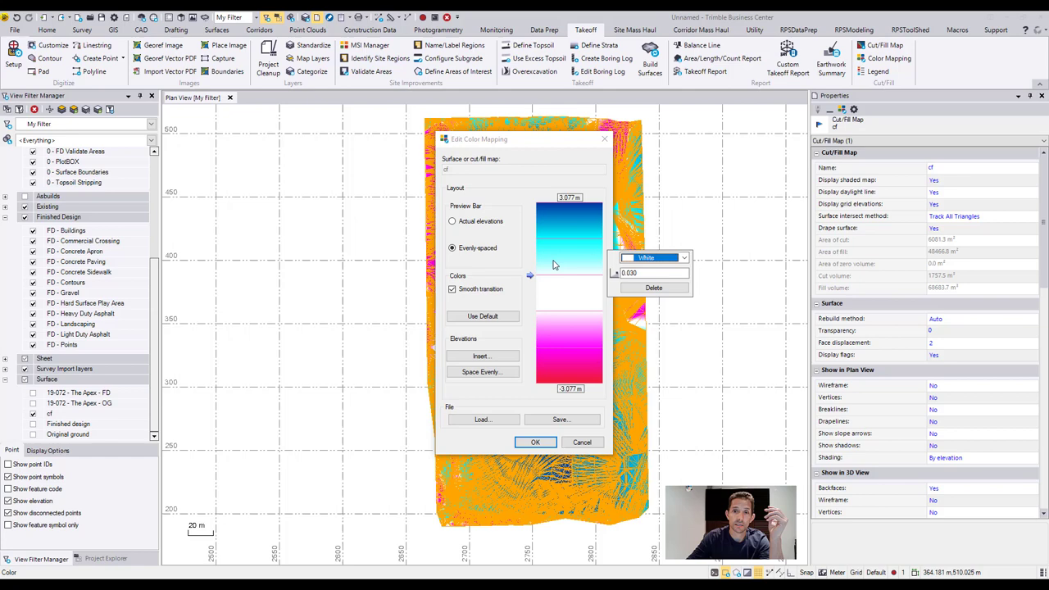
mouse_move(537, 279)
mouse_down()
mouse_move(545, 311)
mouse_move(545, 284)
mouse_up()
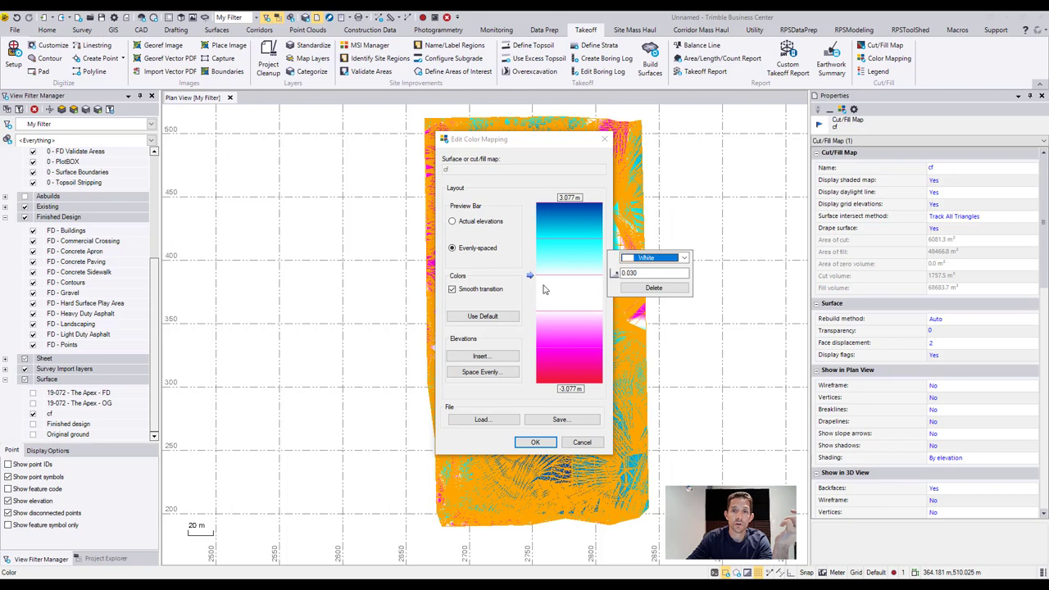
click(545, 242)
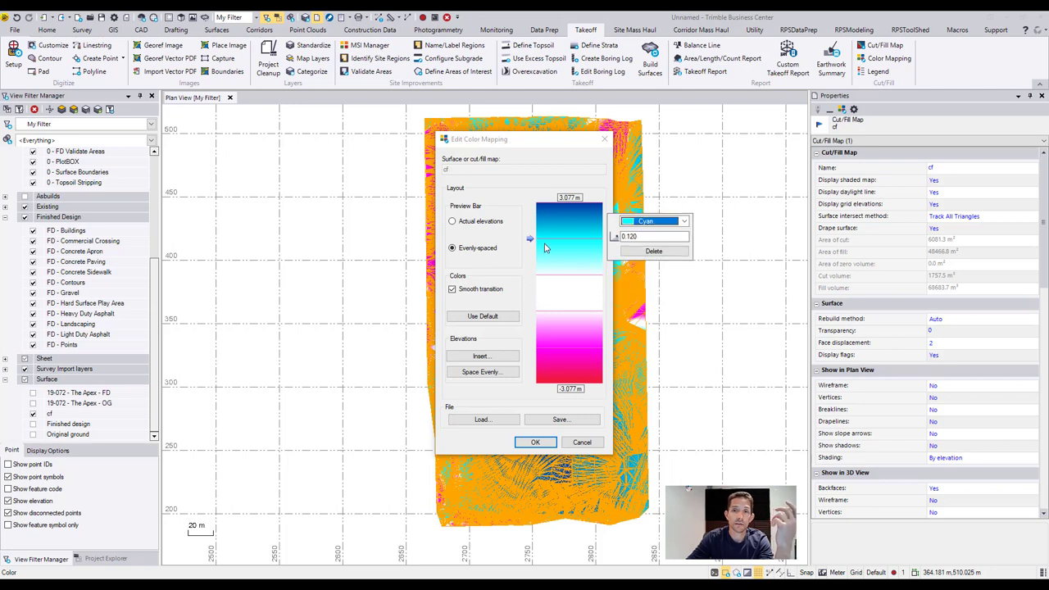
click(532, 276)
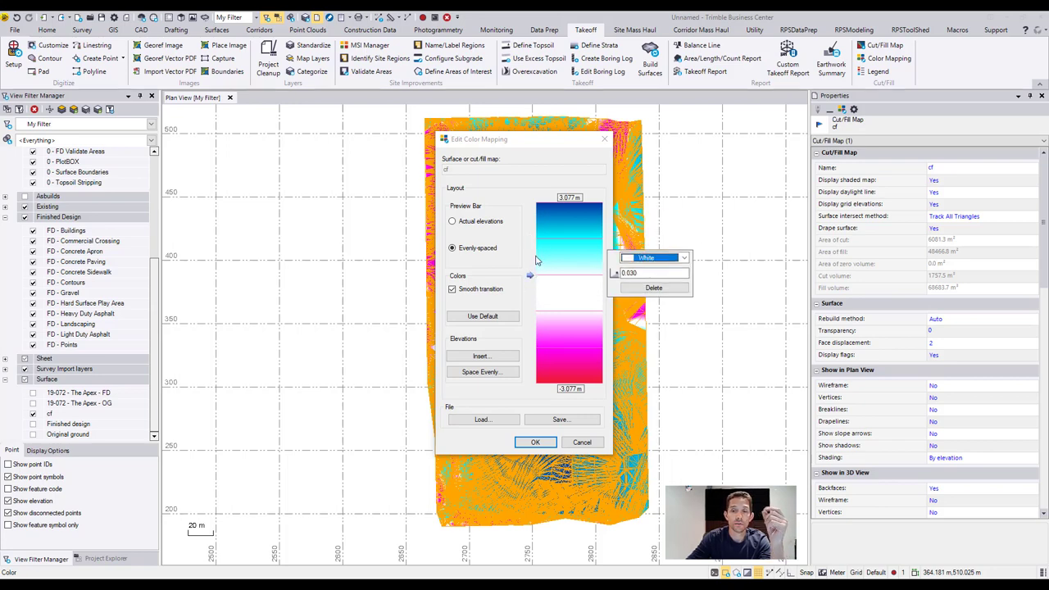
click(539, 253)
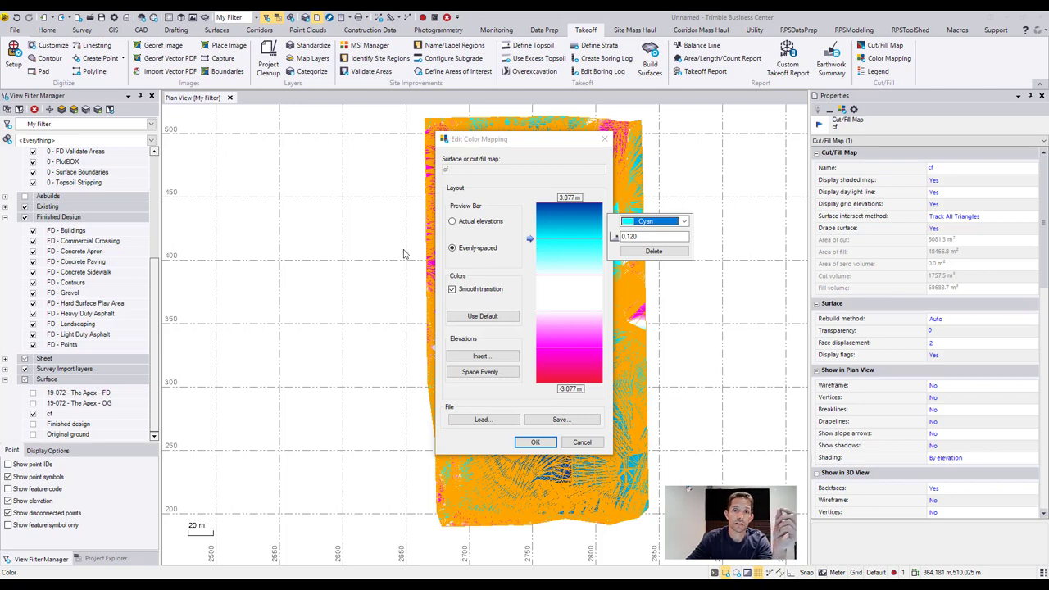
click(533, 276)
click(532, 375)
click(581, 442)
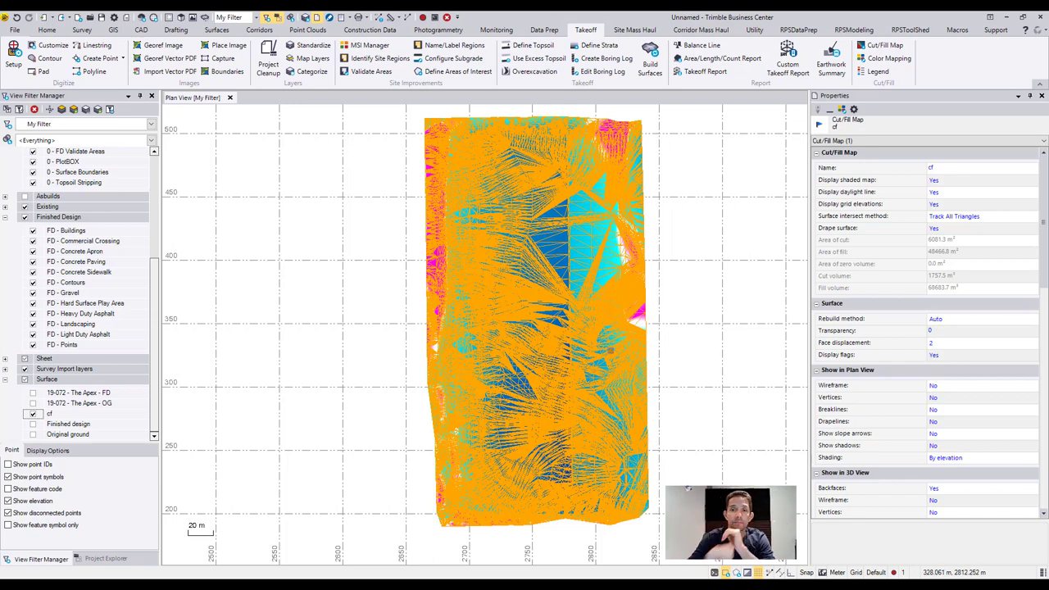
Step: Close Properties, then zoom out and pan to frame the whole cyan/white/magenta-shaded site
click(1041, 95)
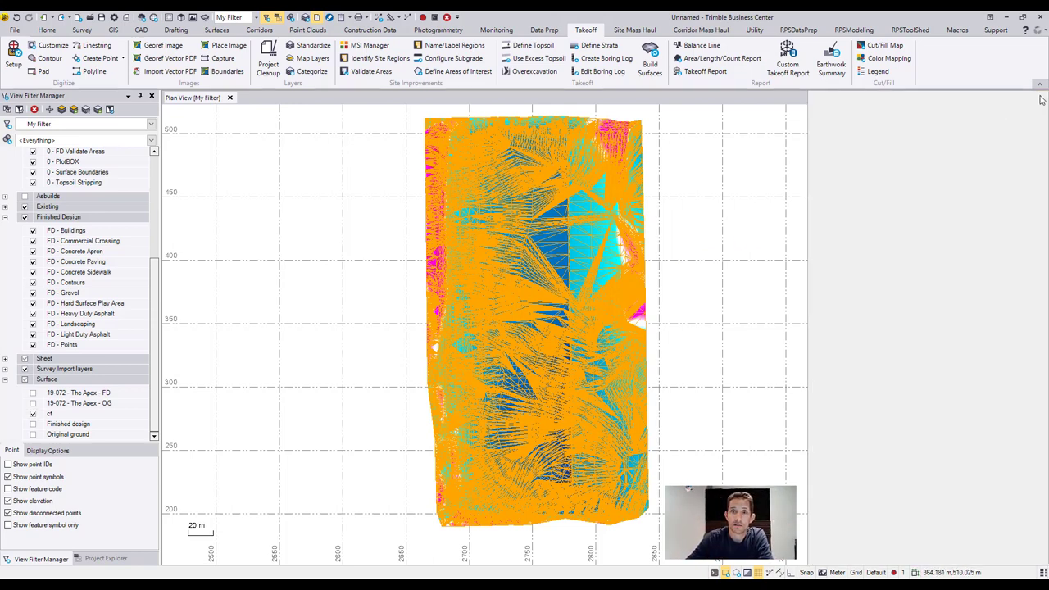
scroll(855, 187, down, 3)
middle_drag(770, 253, 486, 251)
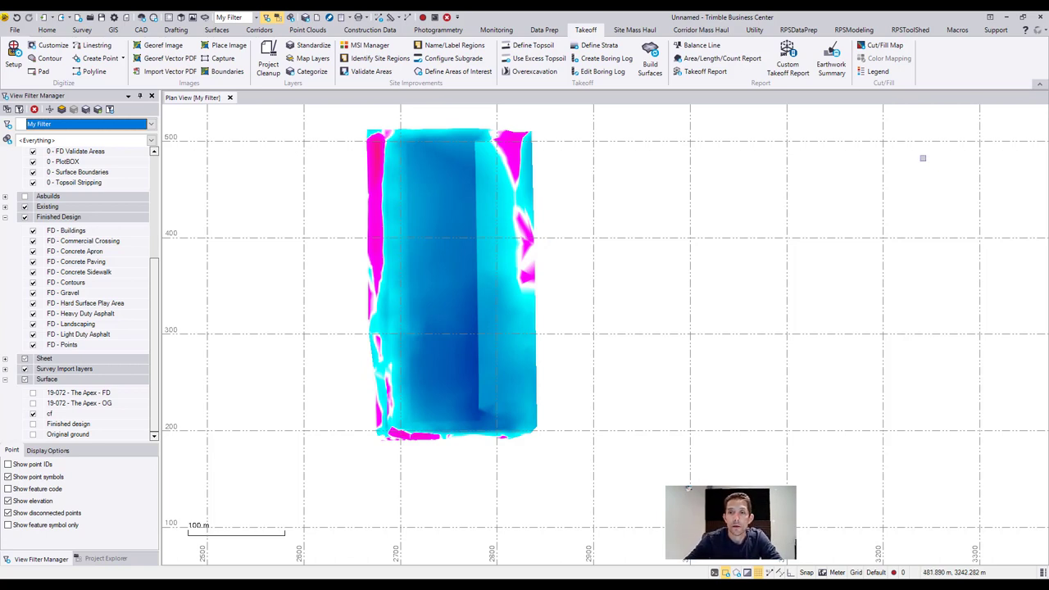
Step: Add a 'Depth Shading' legend on layer 0 - Cut Fill Map Legend, placed beside the site's top edge
click(875, 72)
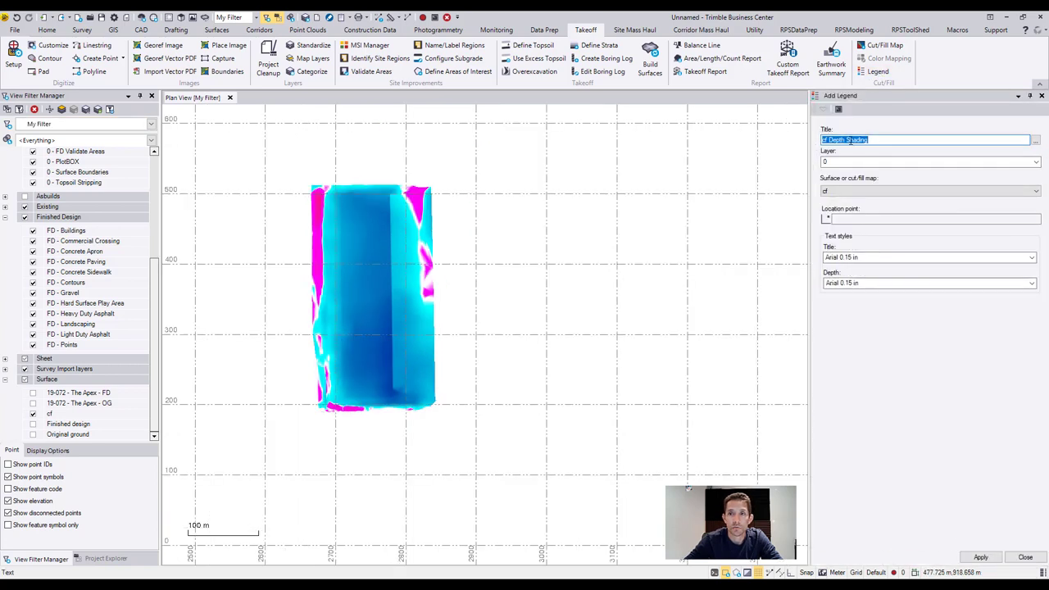
click(844, 141)
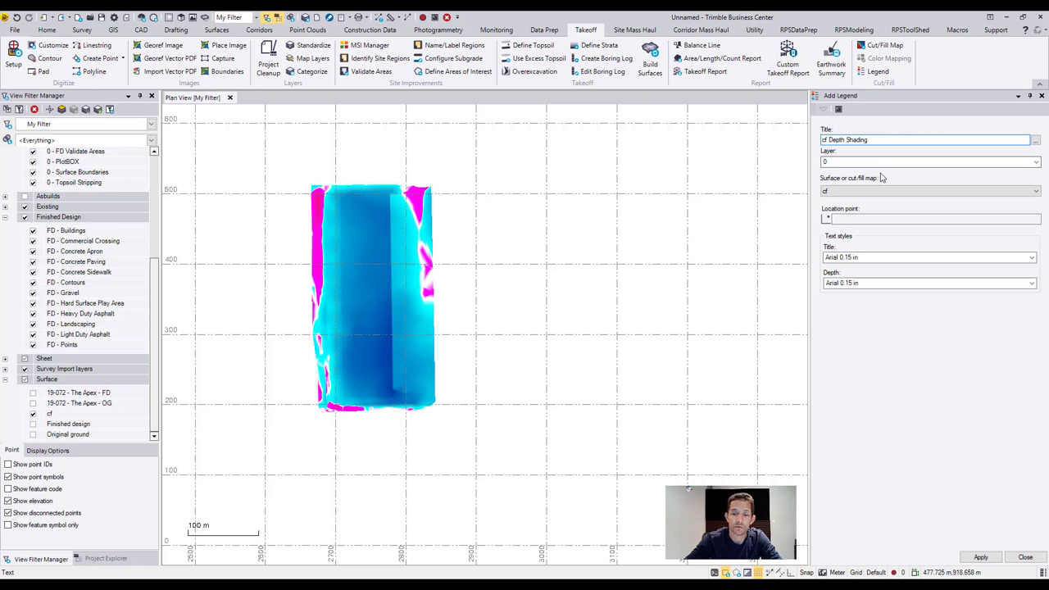
key(BackSpace)
key(BackSpace)
key(BackSpace)
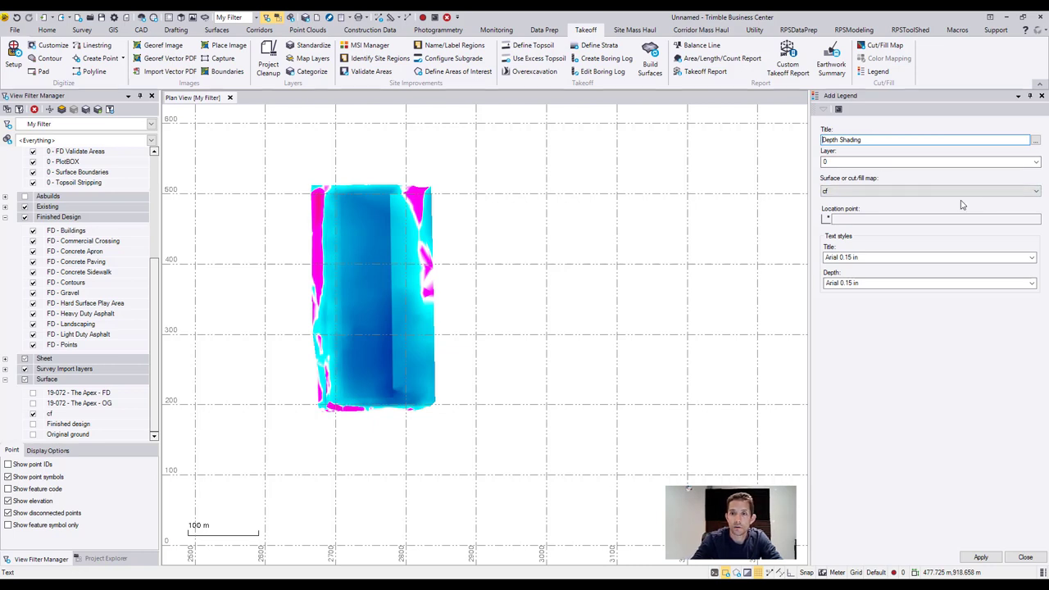
click(1035, 162)
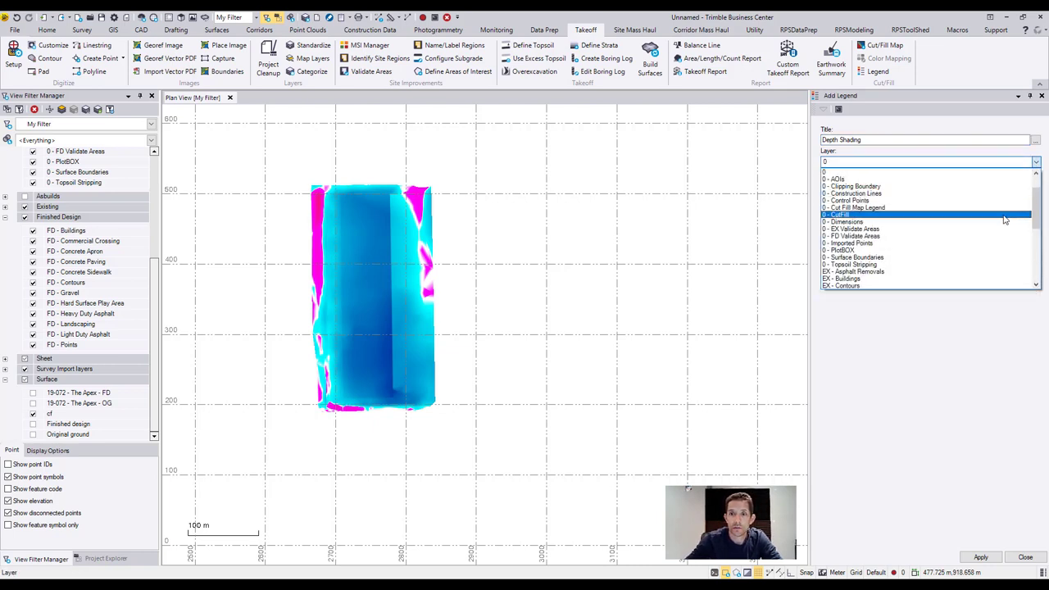
click(1001, 212)
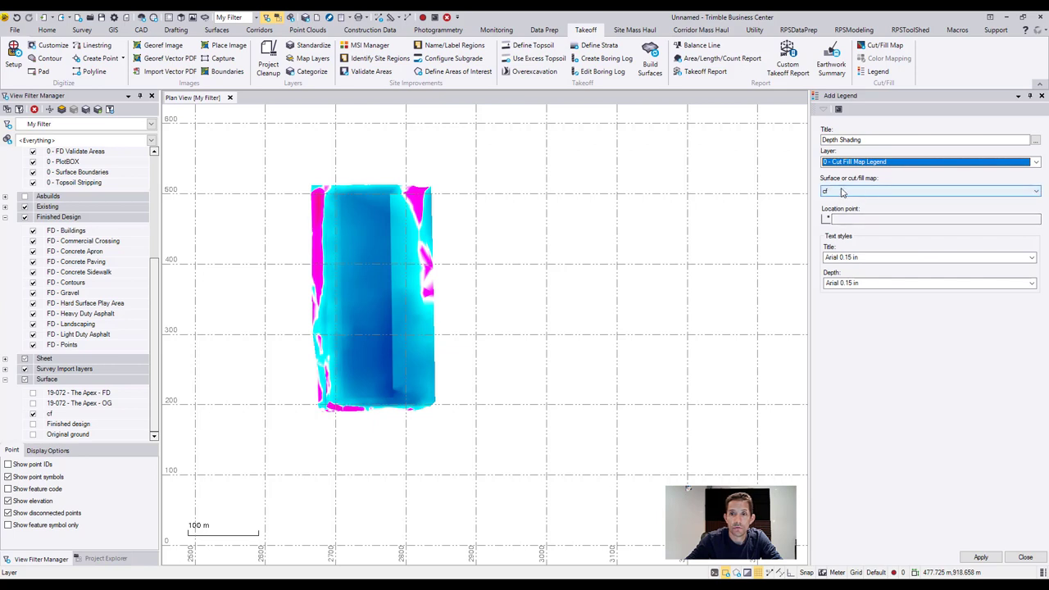
click(864, 219)
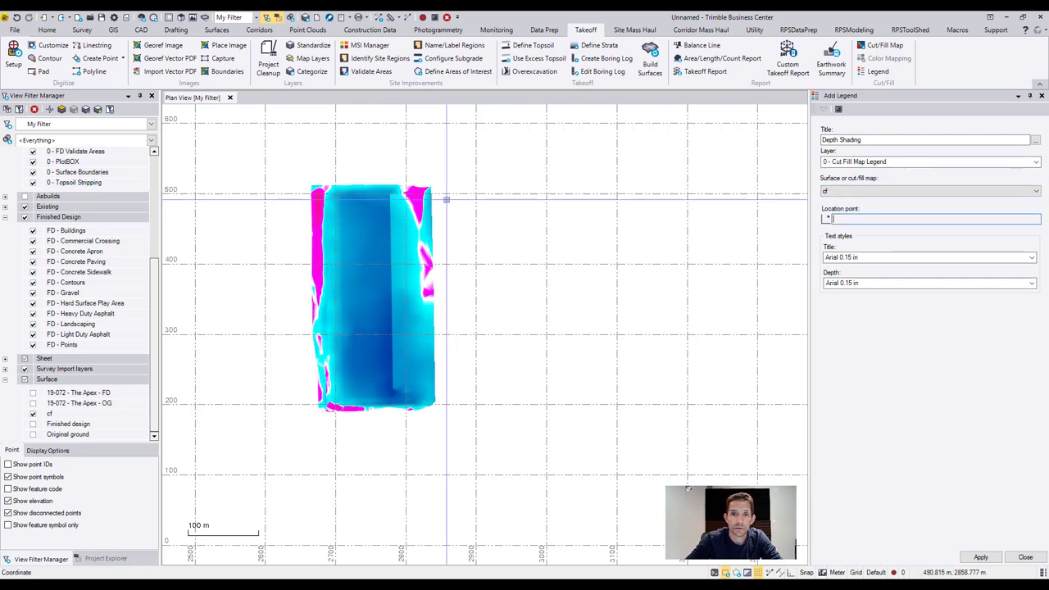
click(472, 199)
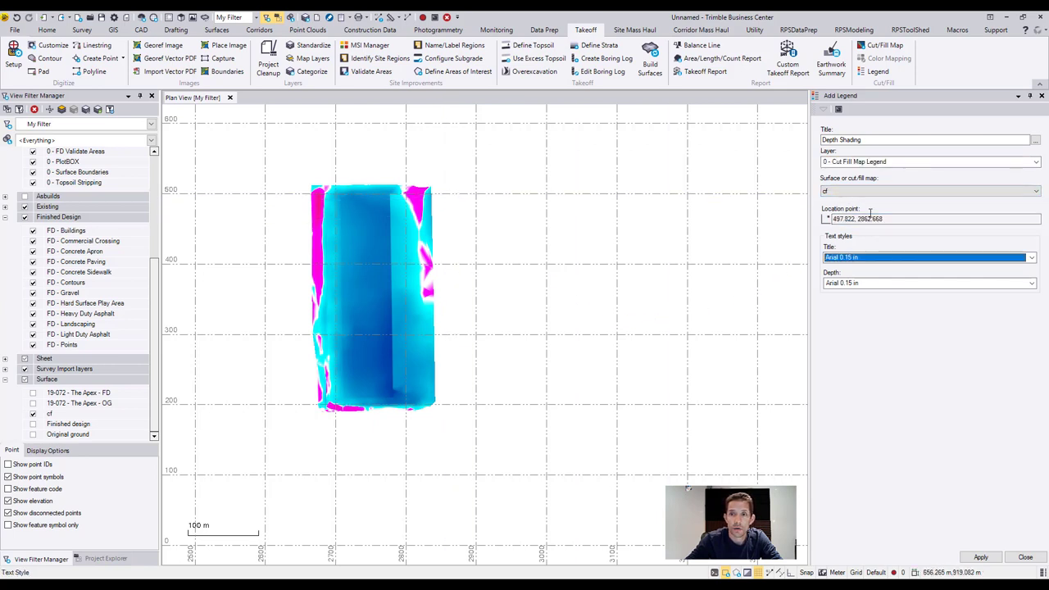
click(1025, 556)
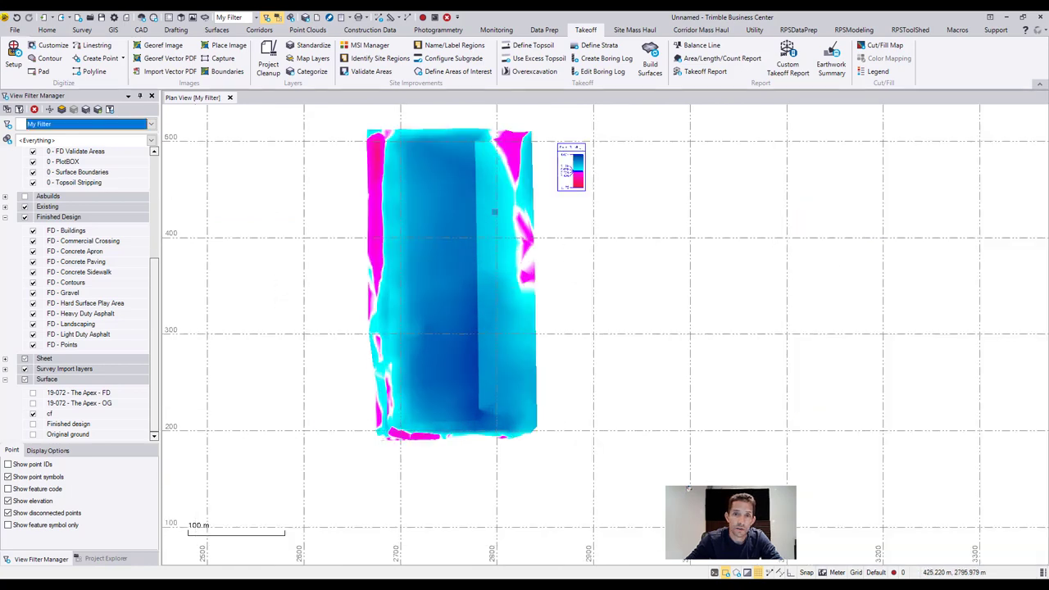
scroll(600, 177, up, 6)
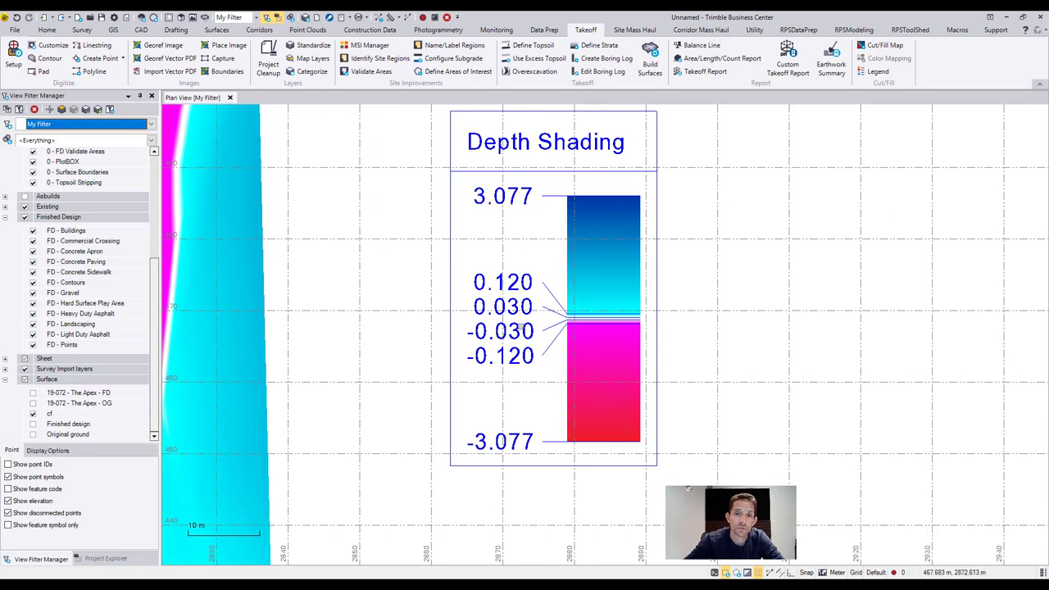
middle_drag(553, 329, 608, 267)
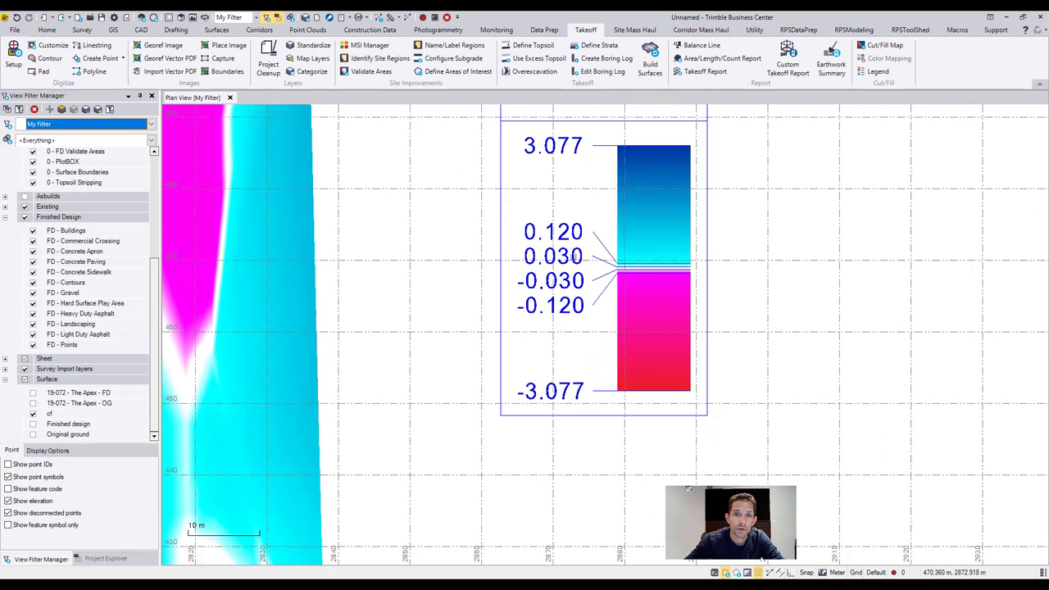
middle_drag(328, 286, 481, 249)
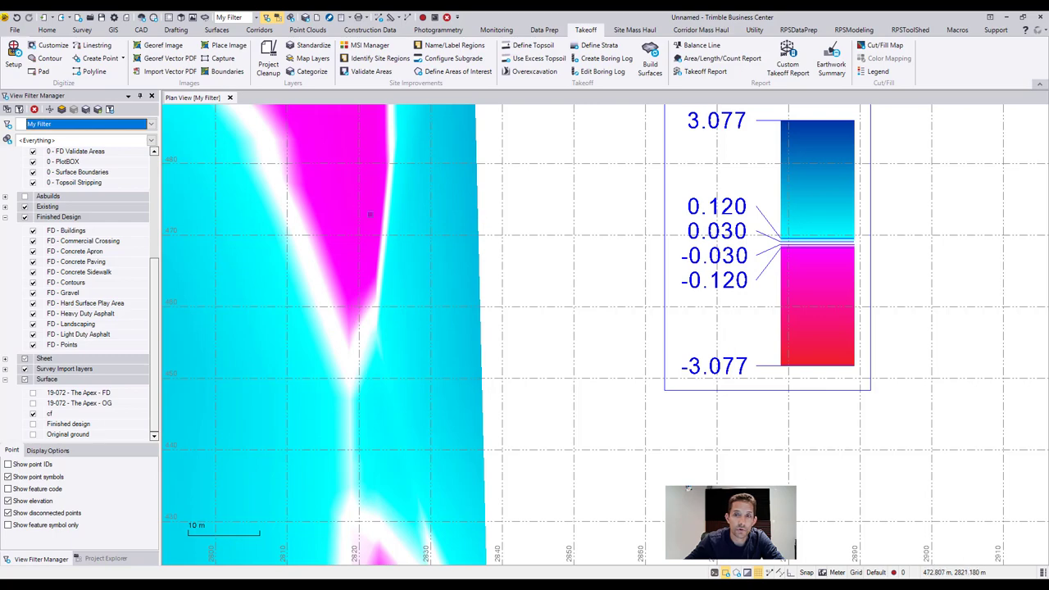
middle_drag(370, 214, 561, 254)
scroll(602, 280, down, 2)
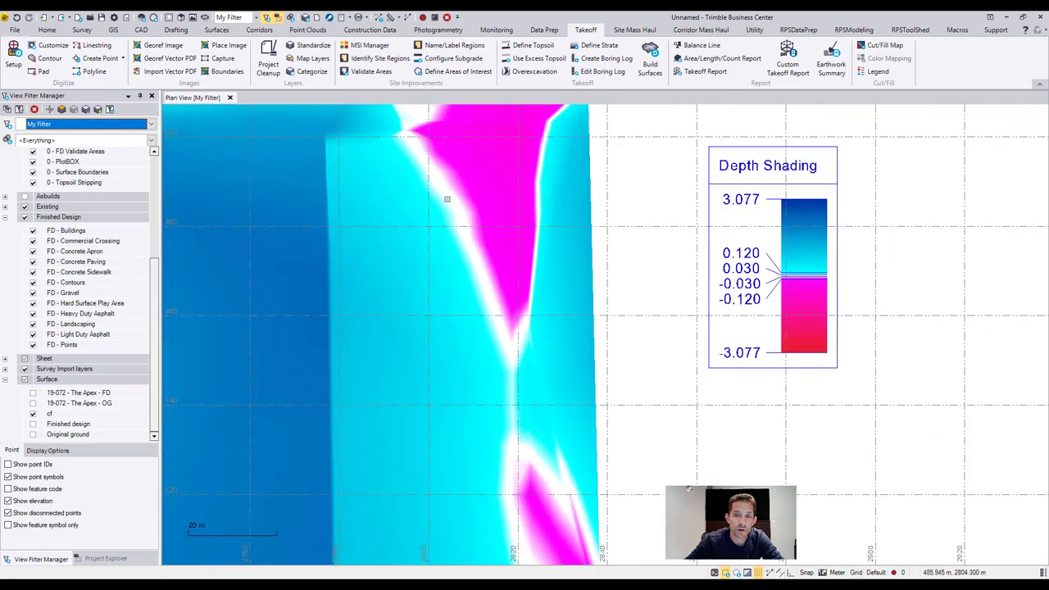
middle_drag(489, 236, 434, 330)
scroll(386, 242, up, 5)
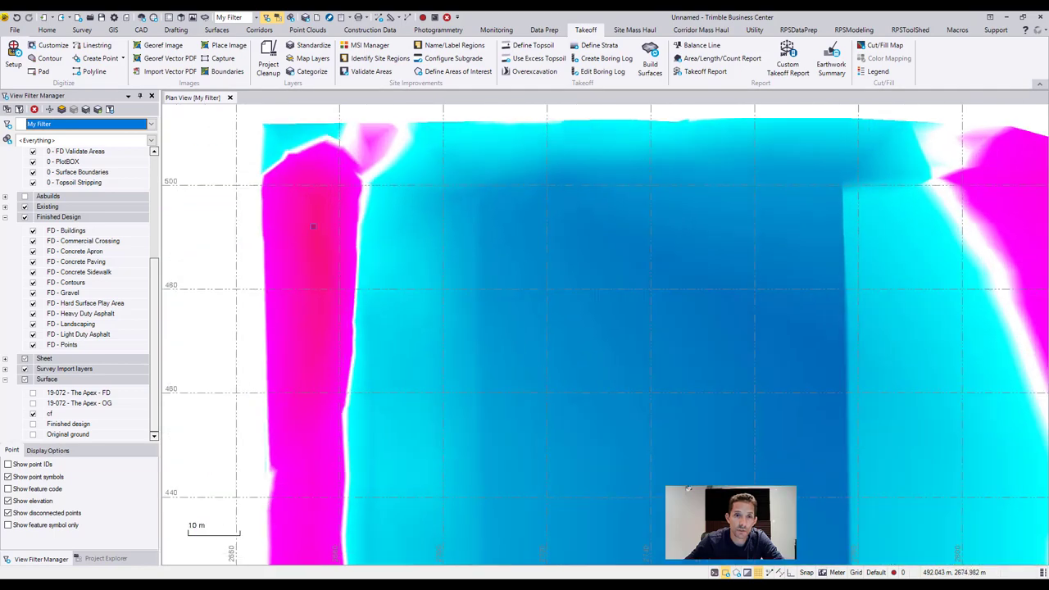
scroll(324, 211, down, 5)
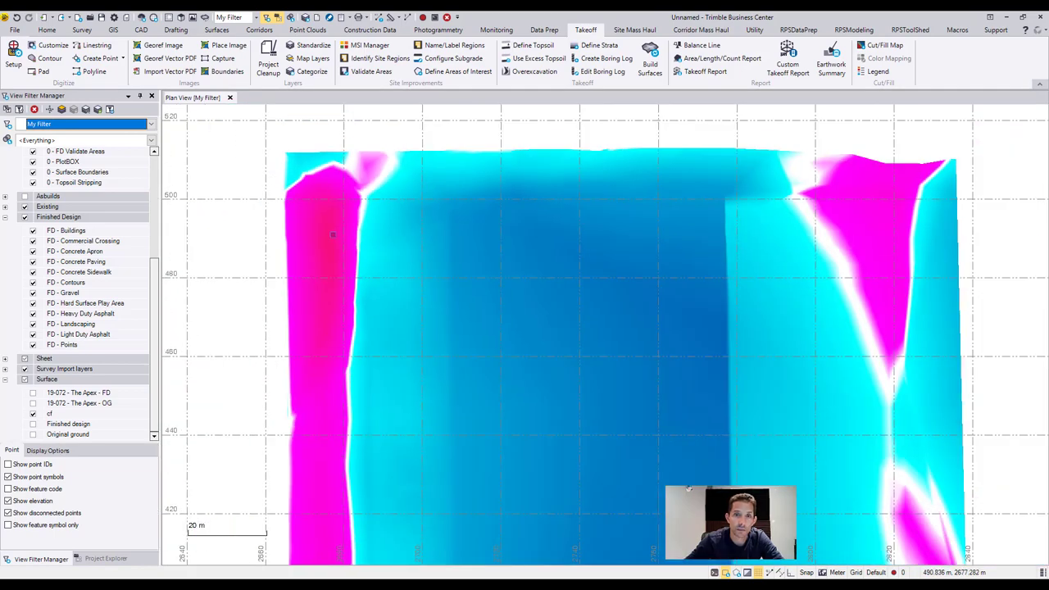
scroll(386, 238, down, 5)
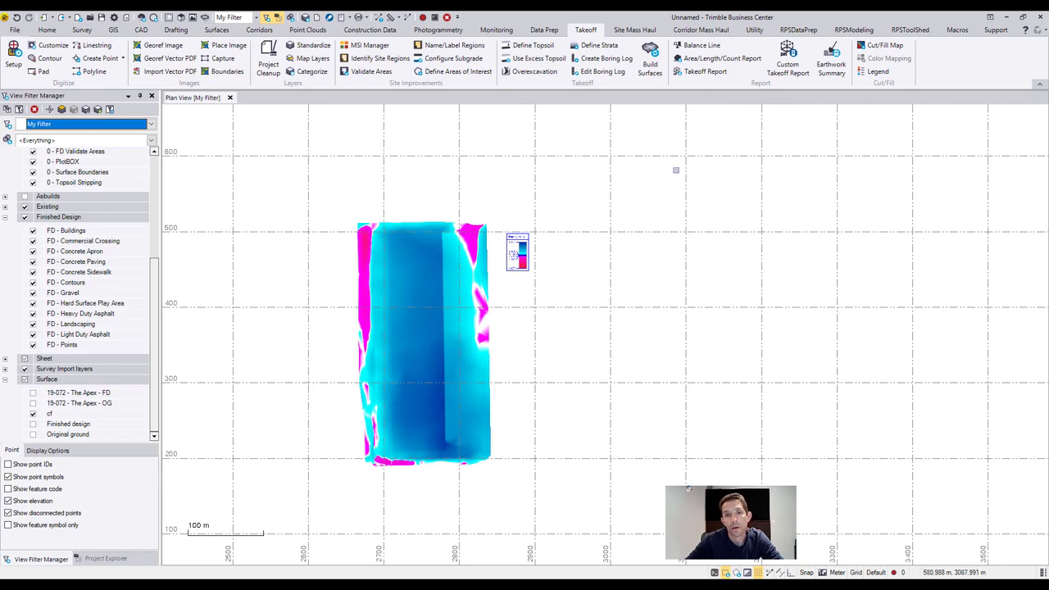
scroll(407, 247, up, 5)
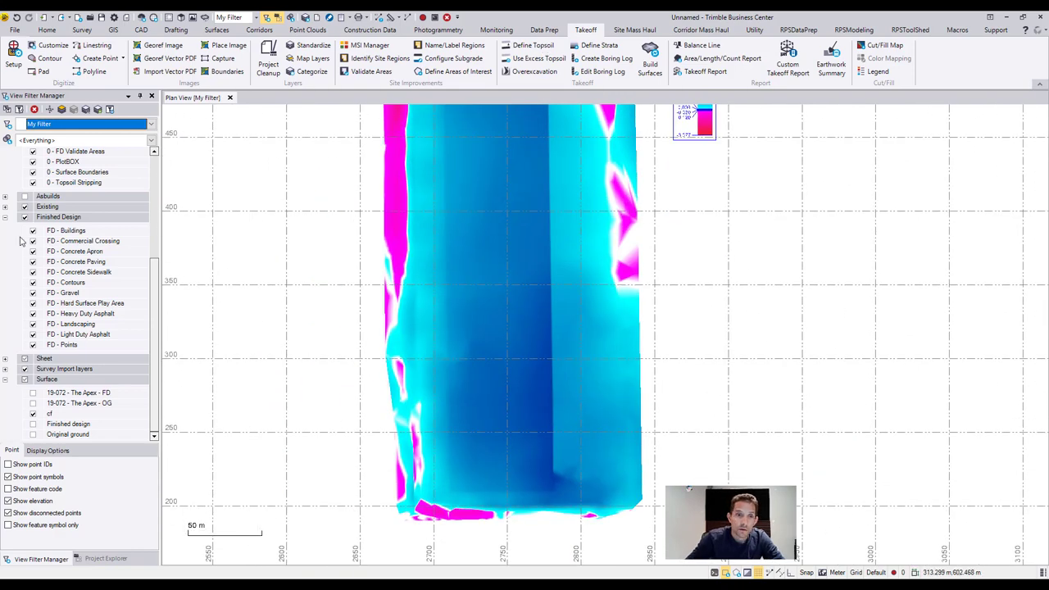
scroll(21, 240, up, 3)
Step: Turn off the 0 - CutFill layer and change the cf map's grid spacing from 7.000 to 14
click(32, 226)
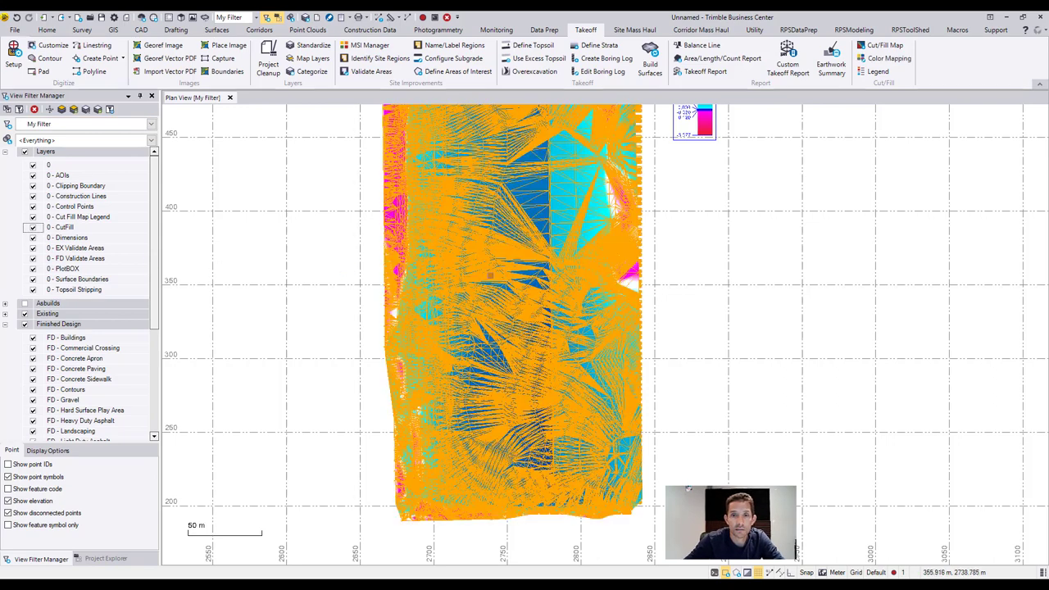
right_click(805, 264)
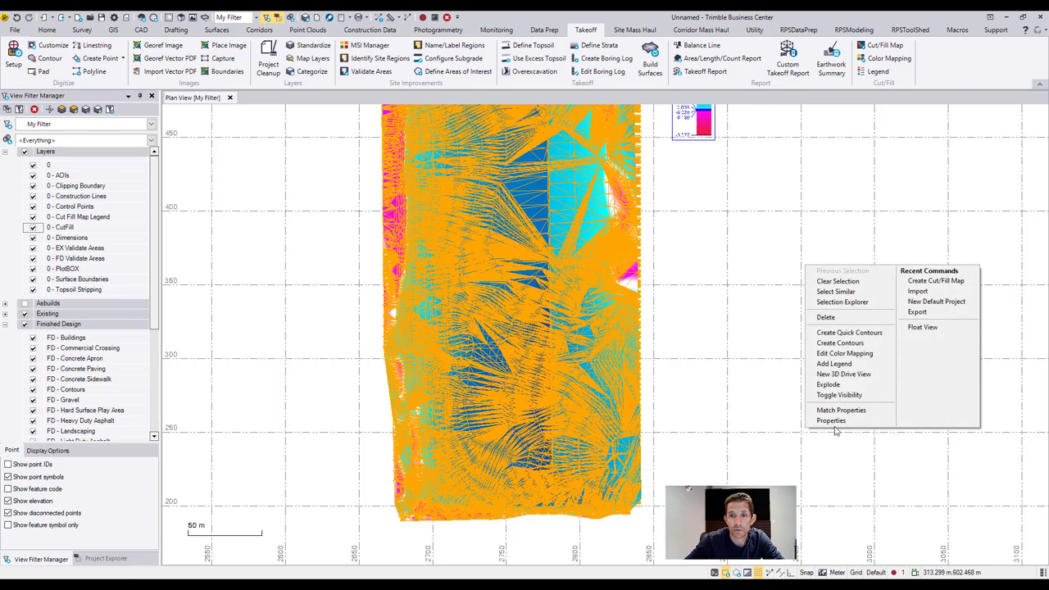
click(901, 471)
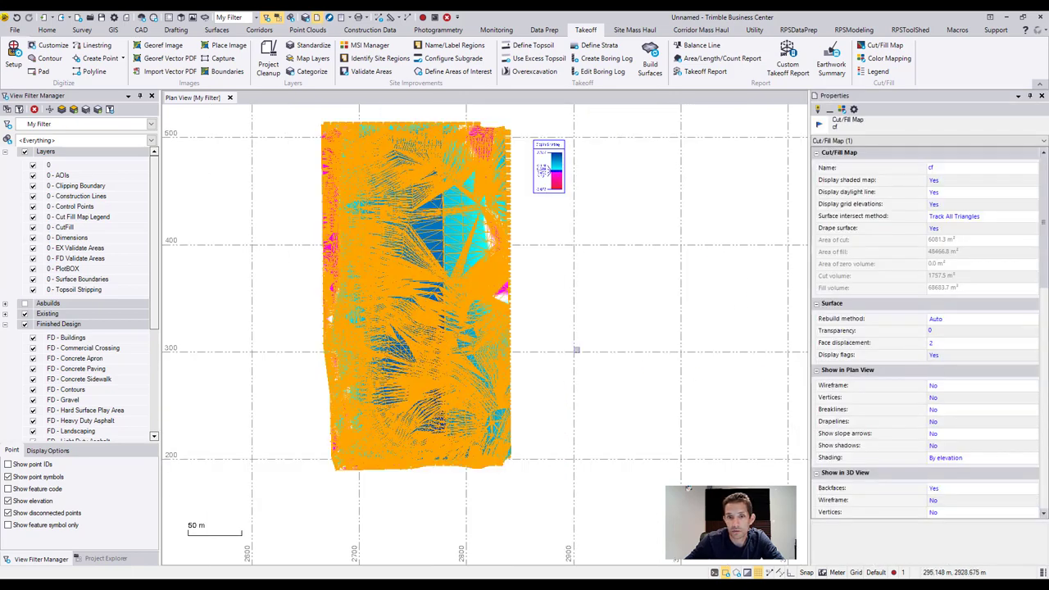
scroll(963, 287, down, 6)
scroll(963, 307, down, 5)
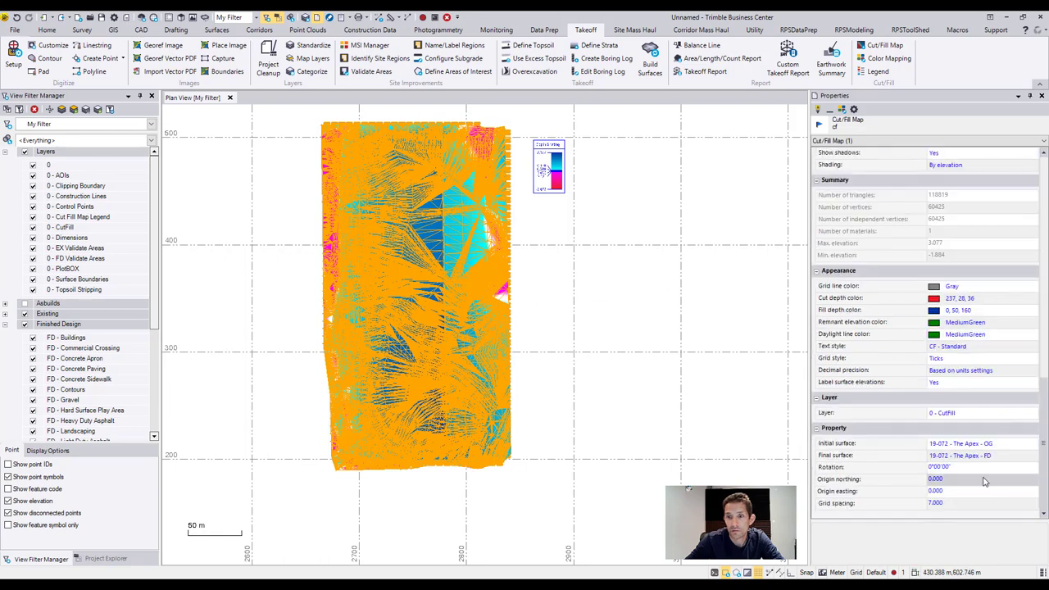
click(967, 503)
drag(967, 503, 874, 509)
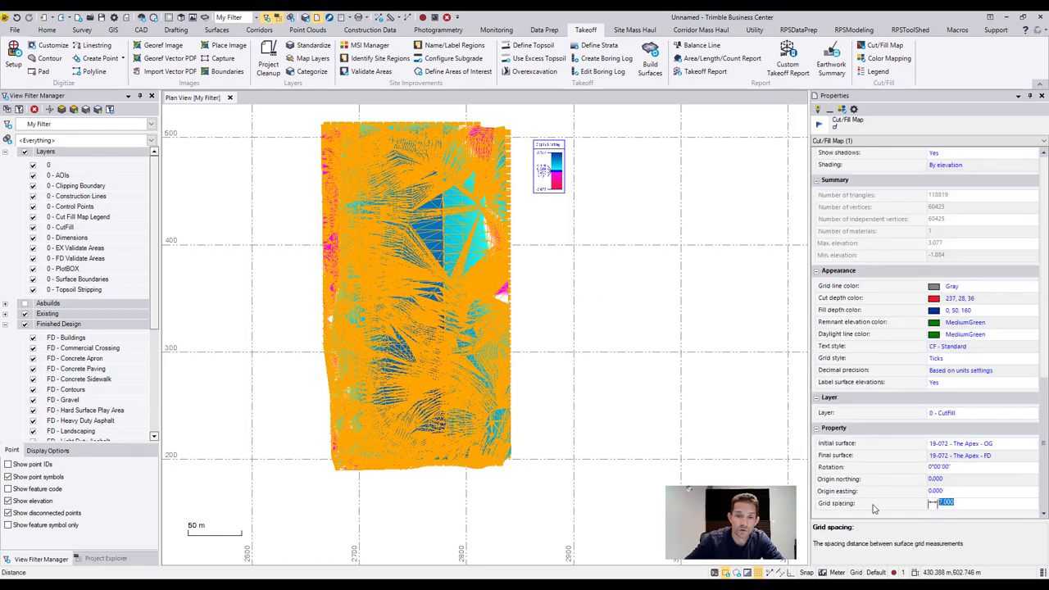
text(14)
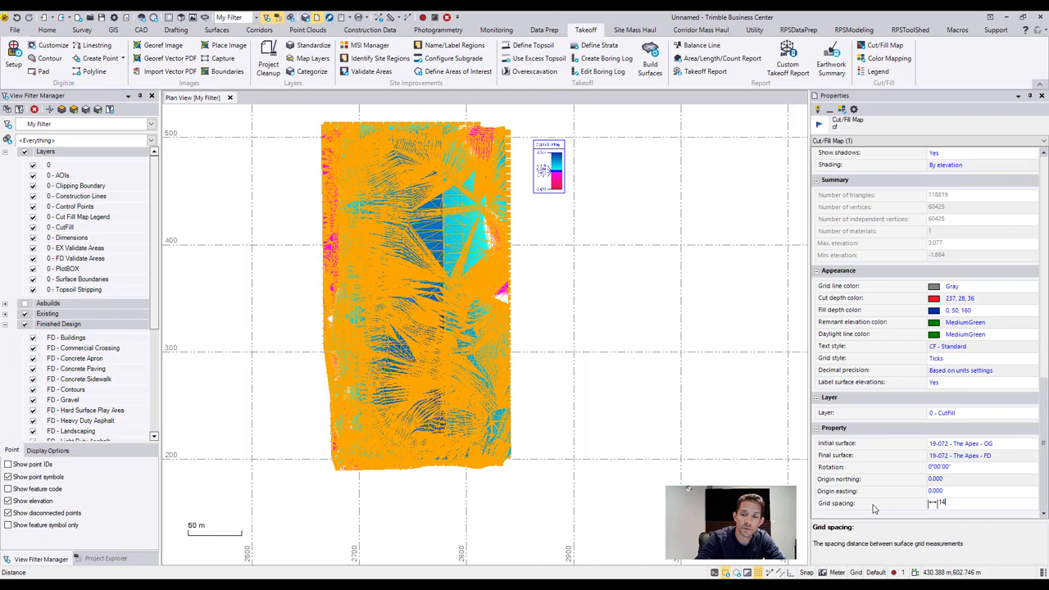
key(Return)
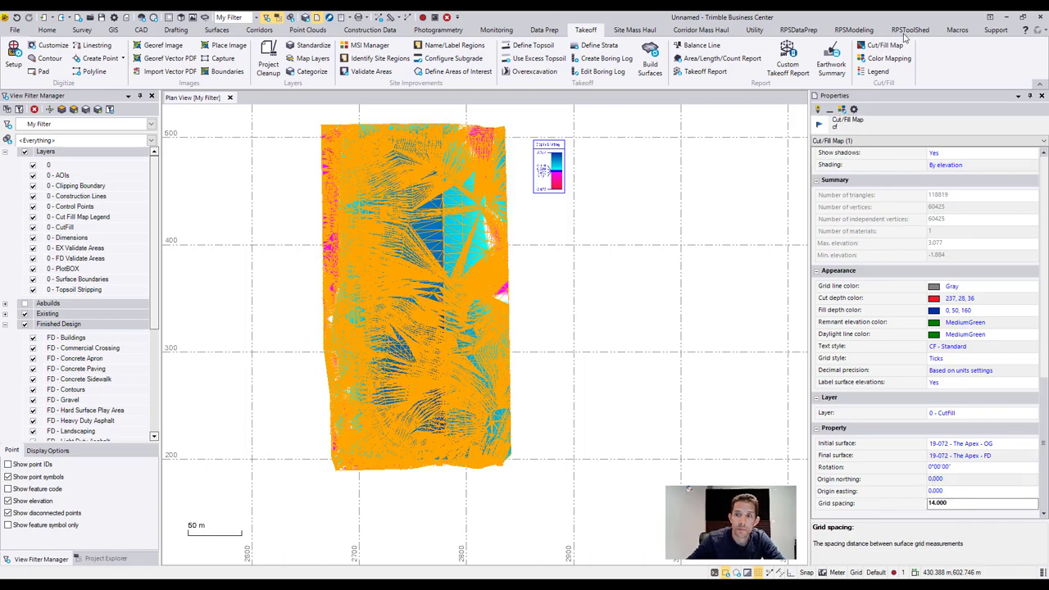
Step: Close the Properties pane and zoom in on the cut/fill grid labels at 14.000 spacing
click(1040, 98)
scroll(415, 328, up, 5)
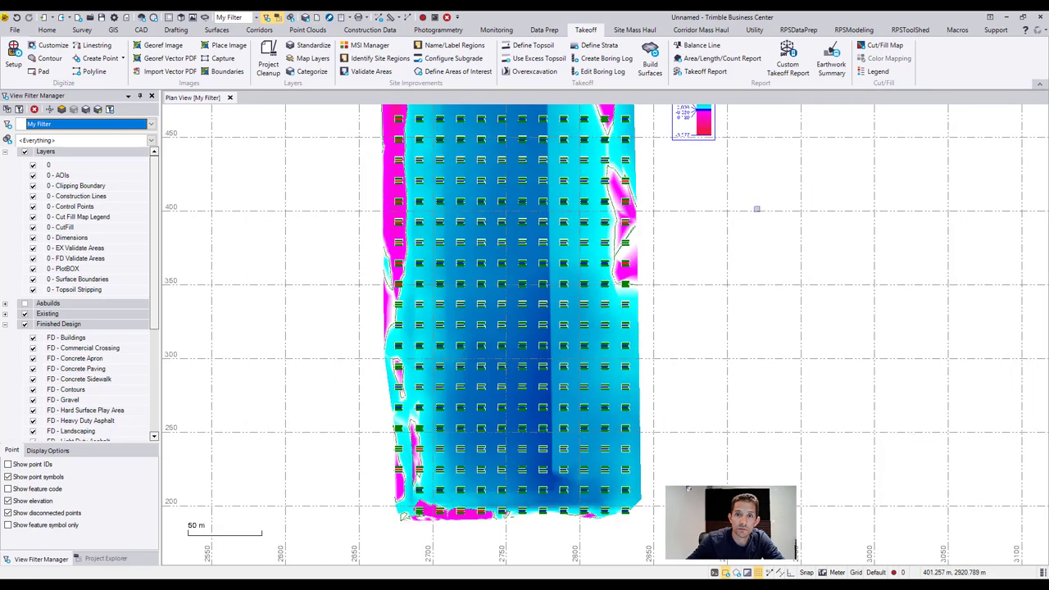
scroll(528, 245, up, 3)
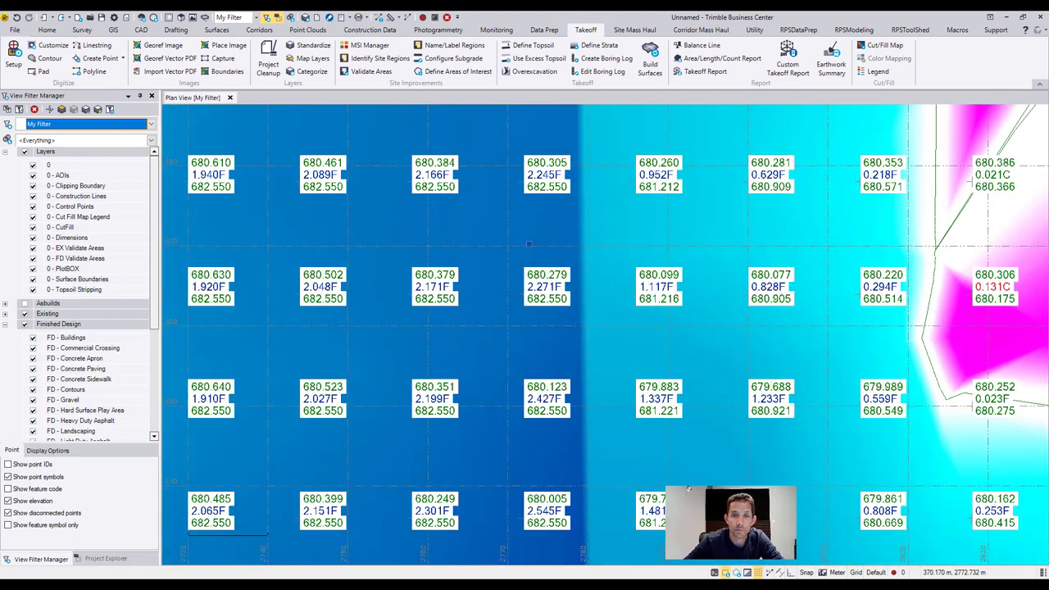